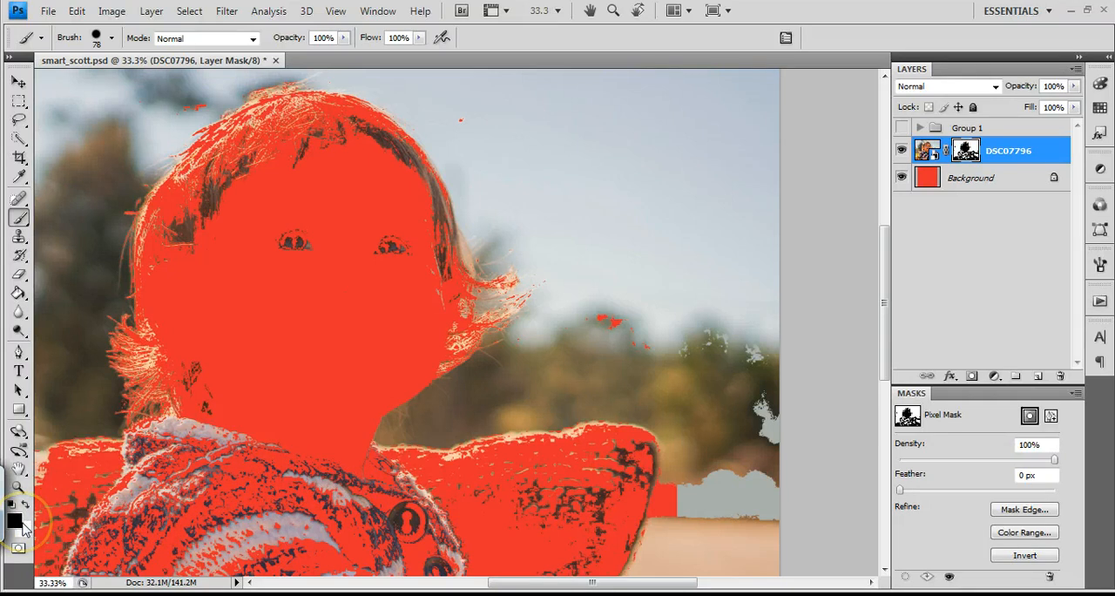
Paint black on the DSC07796 layer mask over the leftover eye and hair details inside the head
{"action": "right_click", "coordinate": [314, 259], "text": "alt"}
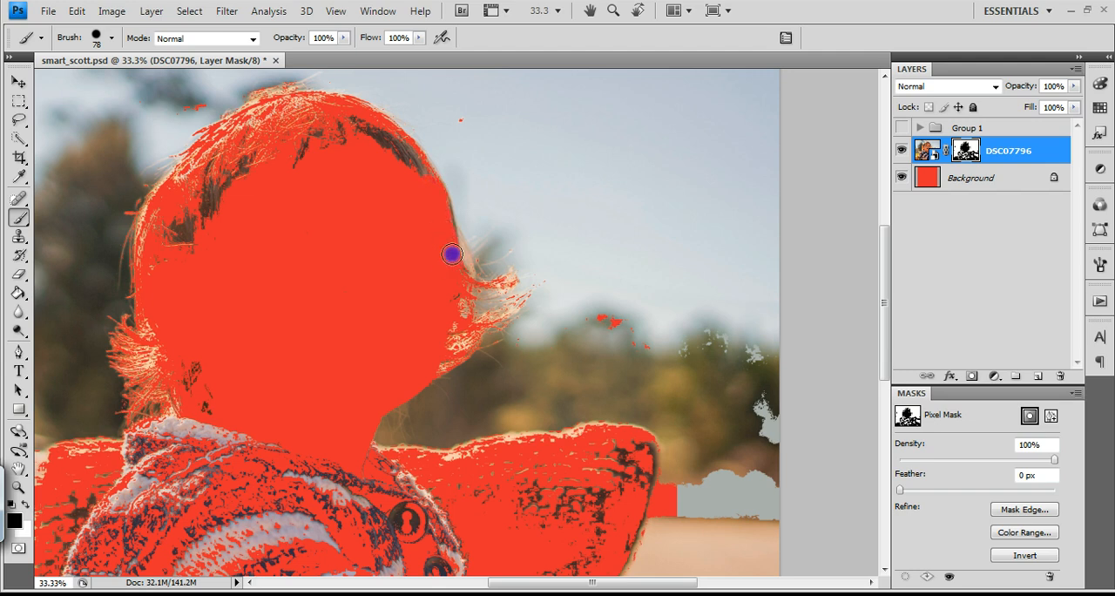
{"action": "left_click_drag", "start_coordinate": [398, 153], "coordinate": [415, 164]}
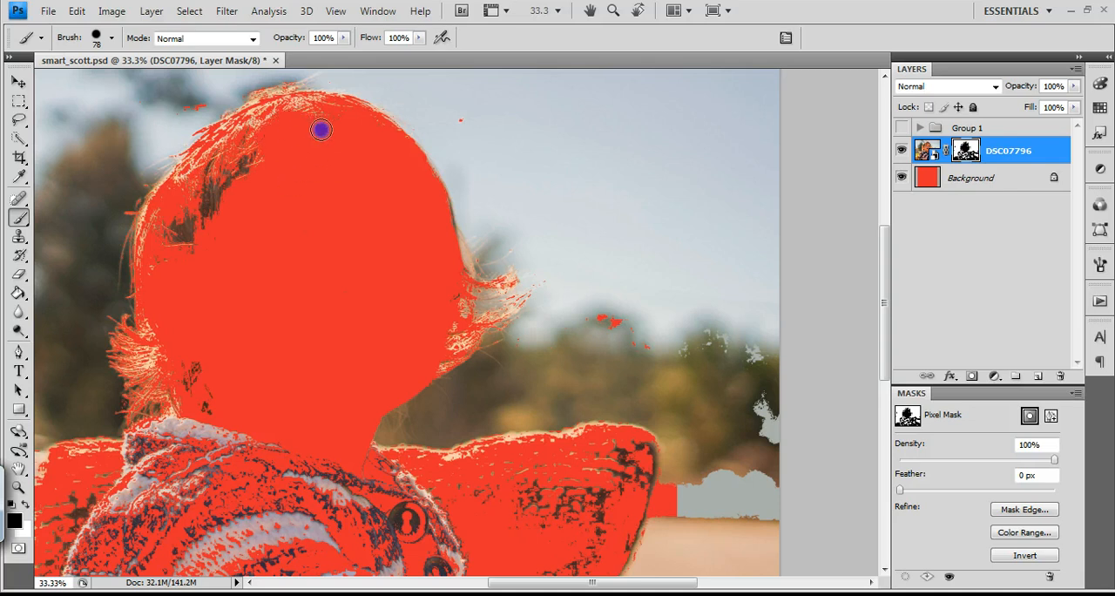
{"action": "mouse_move", "coordinate": [369, 128]}
{"action": "left_mouse_down"}
{"action": "mouse_move", "coordinate": [321, 106]}
{"action": "mouse_move", "coordinate": [287, 109]}
{"action": "mouse_move", "coordinate": [336, 109]}
{"action": "mouse_move", "coordinate": [305, 109]}
{"action": "mouse_move", "coordinate": [257, 160]}
{"action": "left_mouse_up"}
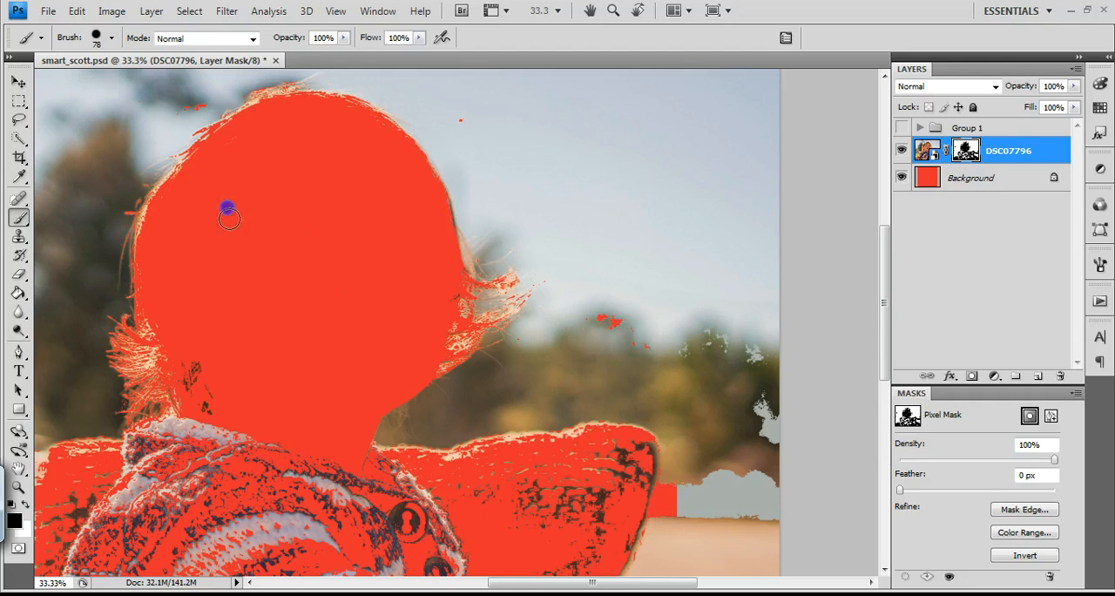
{"action": "left_click", "coordinate": [209, 375]}
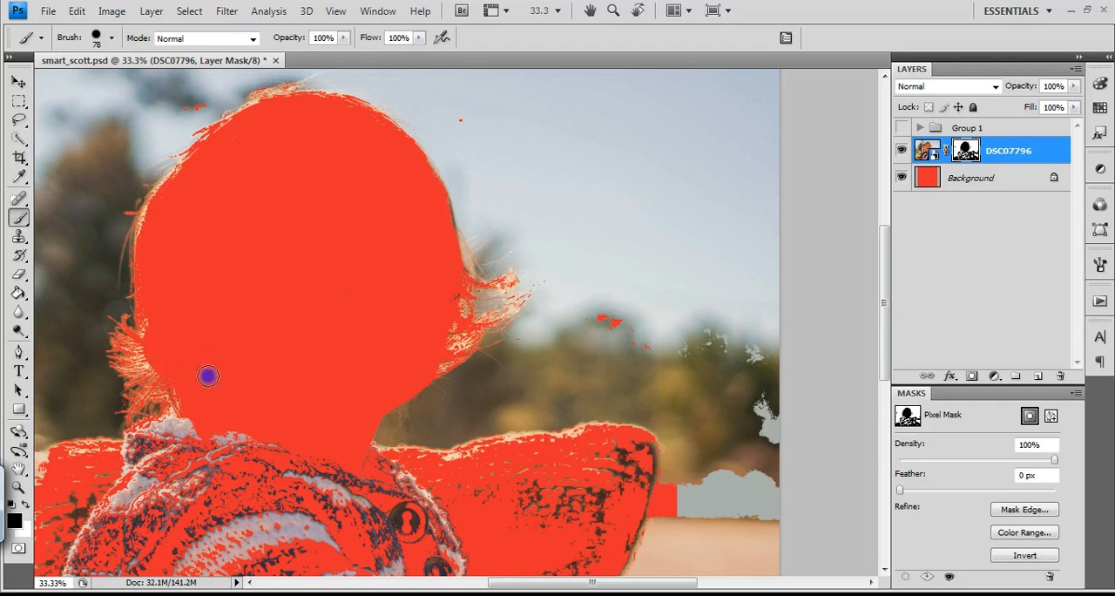
Lower the brush hardness and paint black on the mask over the leftovers at the neck, collar and the shape behind the shoulders
{"action": "left_click", "coordinate": [112, 37]}
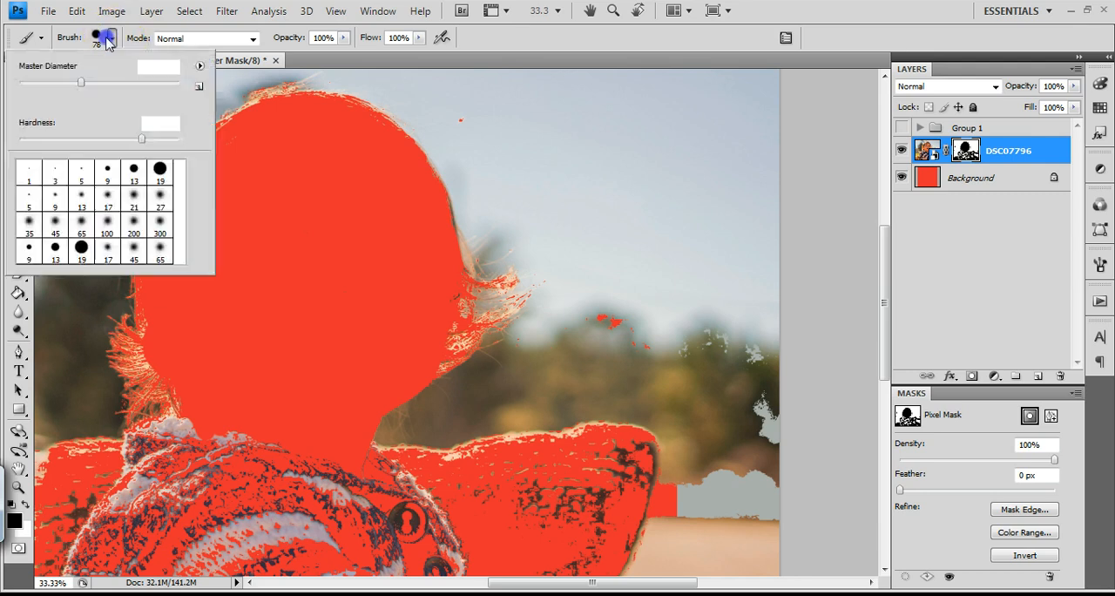
{"action": "left_click", "coordinate": [108, 139]}
{"action": "left_click", "coordinate": [388, 340]}
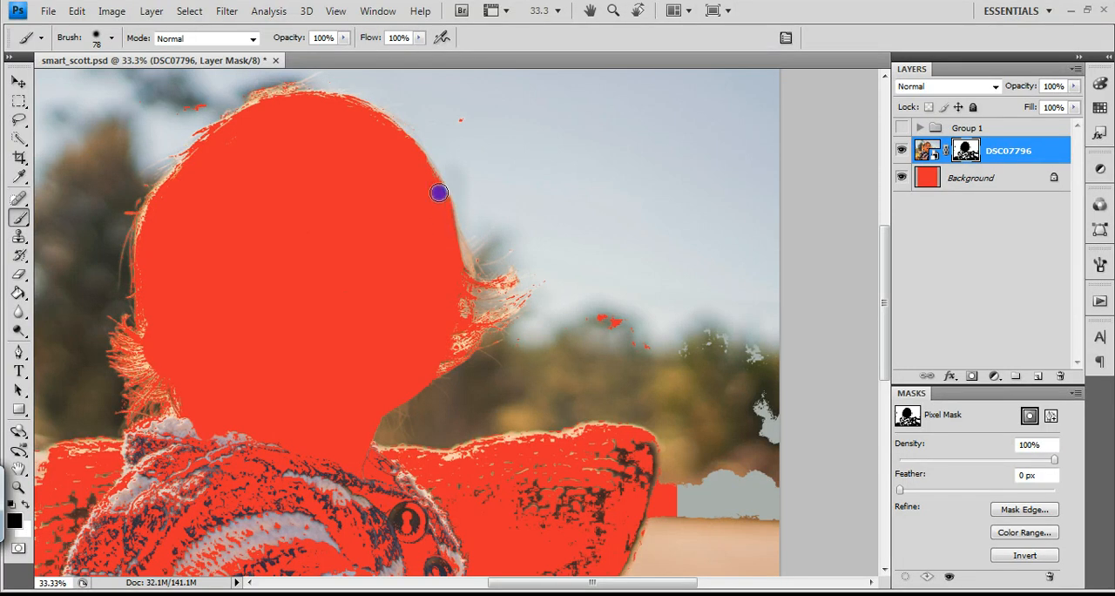
{"action": "left_click_drag", "start_coordinate": [278, 326], "coordinate": [278, 404]}
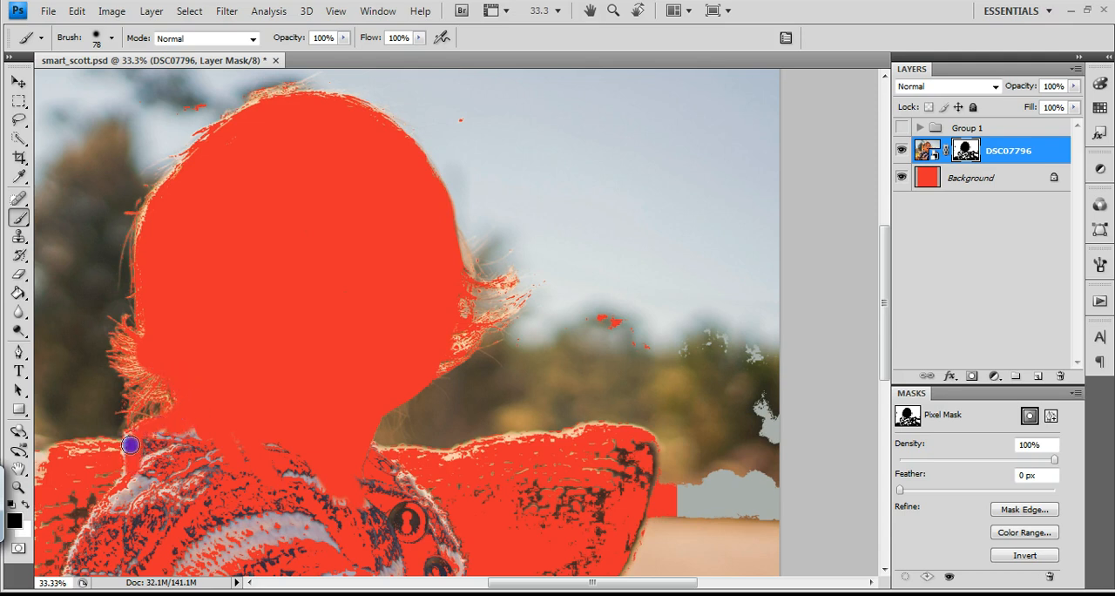
{"action": "mouse_move", "coordinate": [159, 430]}
{"action": "left_mouse_down"}
{"action": "mouse_move", "coordinate": [181, 471]}
{"action": "mouse_move", "coordinate": [191, 468]}
{"action": "mouse_move", "coordinate": [130, 446]}
{"action": "left_mouse_up"}
{"action": "left_click_drag", "start_coordinate": [609, 444], "coordinate": [642, 446]}
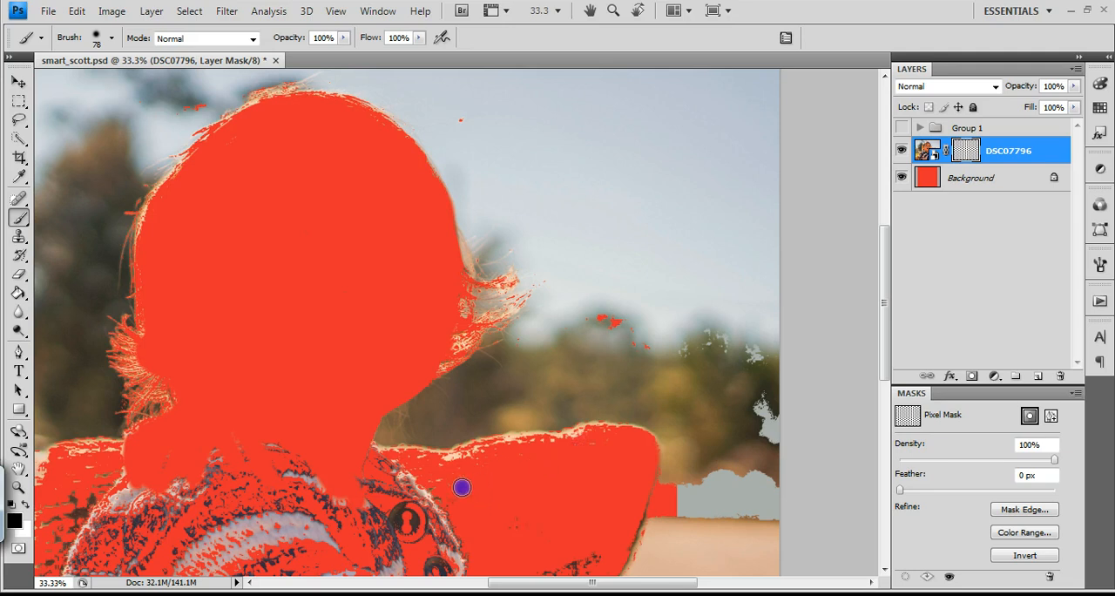
{"action": "left_click_drag", "start_coordinate": [461, 487], "coordinate": [473, 486]}
{"action": "mouse_move", "coordinate": [368, 485]}
{"action": "left_mouse_down"}
{"action": "mouse_move", "coordinate": [416, 516]}
{"action": "mouse_move", "coordinate": [405, 477]}
{"action": "left_mouse_up"}
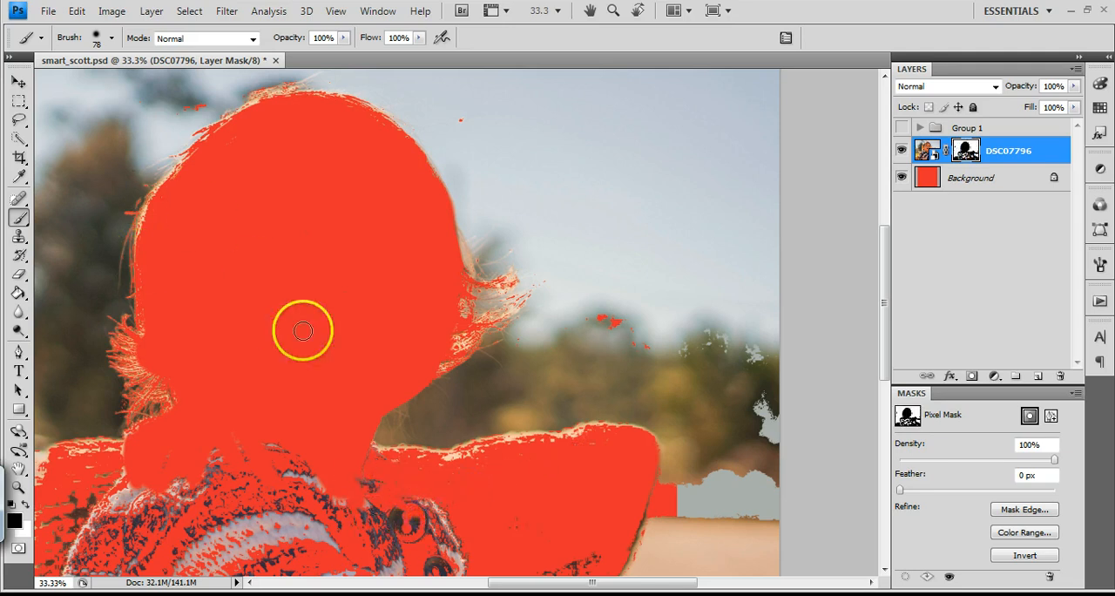
{"action": "left_click_drag", "start_coordinate": [379, 362], "coordinate": [368, 368]}
Enlarge the brush to 245 px and paint the rest of the striped sweater and both shoulders black on the mask
{"action": "key", "text": "ctrl+minus"}
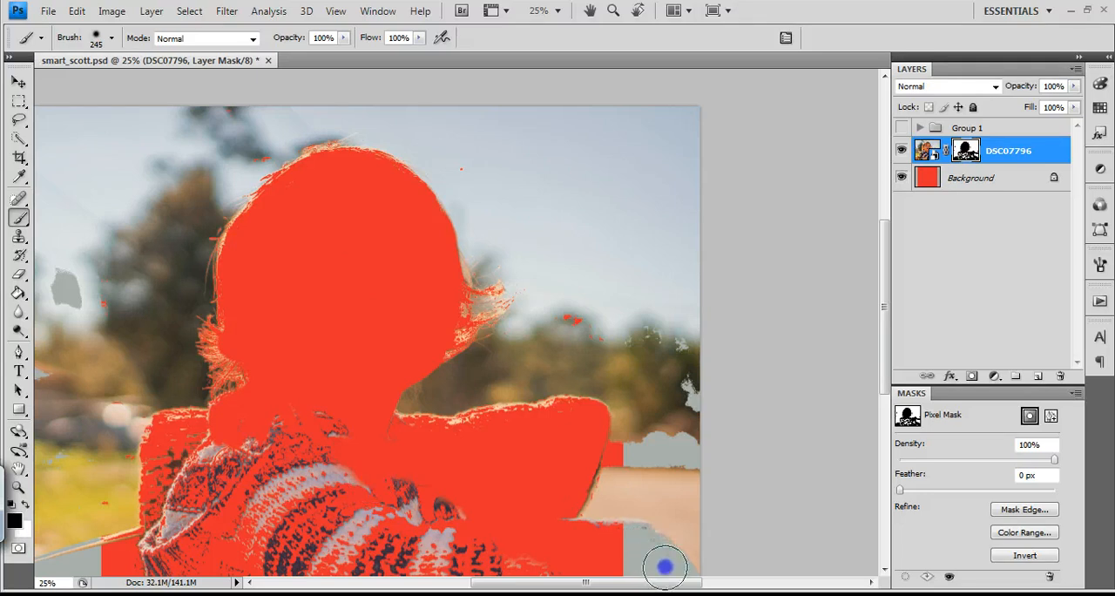
{"action": "mouse_move", "coordinate": [572, 534]}
{"action": "left_mouse_down"}
{"action": "mouse_move", "coordinate": [481, 509]}
{"action": "mouse_move", "coordinate": [524, 582]}
{"action": "mouse_move", "coordinate": [408, 470]}
{"action": "mouse_move", "coordinate": [485, 584]}
{"action": "mouse_move", "coordinate": [388, 495]}
{"action": "mouse_move", "coordinate": [594, 587]}
{"action": "mouse_move", "coordinate": [461, 567]}
{"action": "mouse_move", "coordinate": [444, 586]}
{"action": "mouse_move", "coordinate": [413, 578]}
{"action": "mouse_move", "coordinate": [277, 462]}
{"action": "mouse_move", "coordinate": [356, 568]}
{"action": "mouse_move", "coordinate": [310, 509]}
{"action": "mouse_move", "coordinate": [354, 448]}
{"action": "left_mouse_up"}
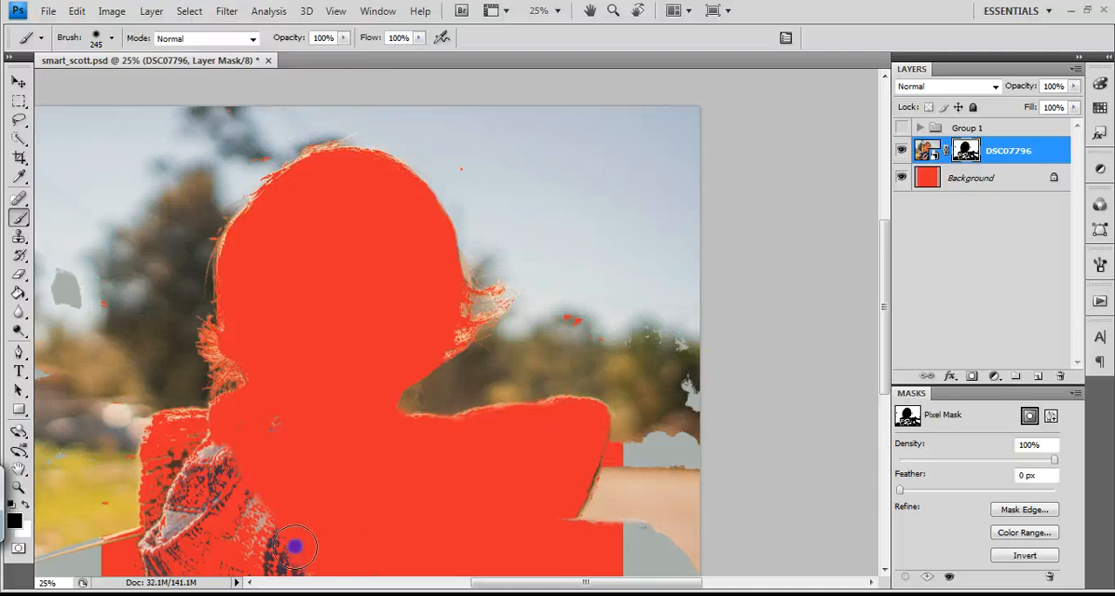
{"action": "mouse_move", "coordinate": [256, 423]}
{"action": "left_mouse_down"}
{"action": "mouse_move", "coordinate": [216, 428]}
{"action": "mouse_move", "coordinate": [208, 475]}
{"action": "mouse_move", "coordinate": [234, 453]}
{"action": "mouse_move", "coordinate": [221, 438]}
{"action": "mouse_move", "coordinate": [173, 426]}
{"action": "mouse_move", "coordinate": [157, 457]}
{"action": "mouse_move", "coordinate": [162, 429]}
{"action": "mouse_move", "coordinate": [168, 499]}
{"action": "mouse_move", "coordinate": [191, 516]}
{"action": "mouse_move", "coordinate": [166, 531]}
{"action": "mouse_move", "coordinate": [163, 508]}
{"action": "mouse_move", "coordinate": [163, 560]}
{"action": "mouse_move", "coordinate": [191, 517]}
{"action": "mouse_move", "coordinate": [277, 579]}
{"action": "mouse_move", "coordinate": [319, 571]}
{"action": "mouse_move", "coordinate": [128, 556]}
{"action": "left_mouse_up"}
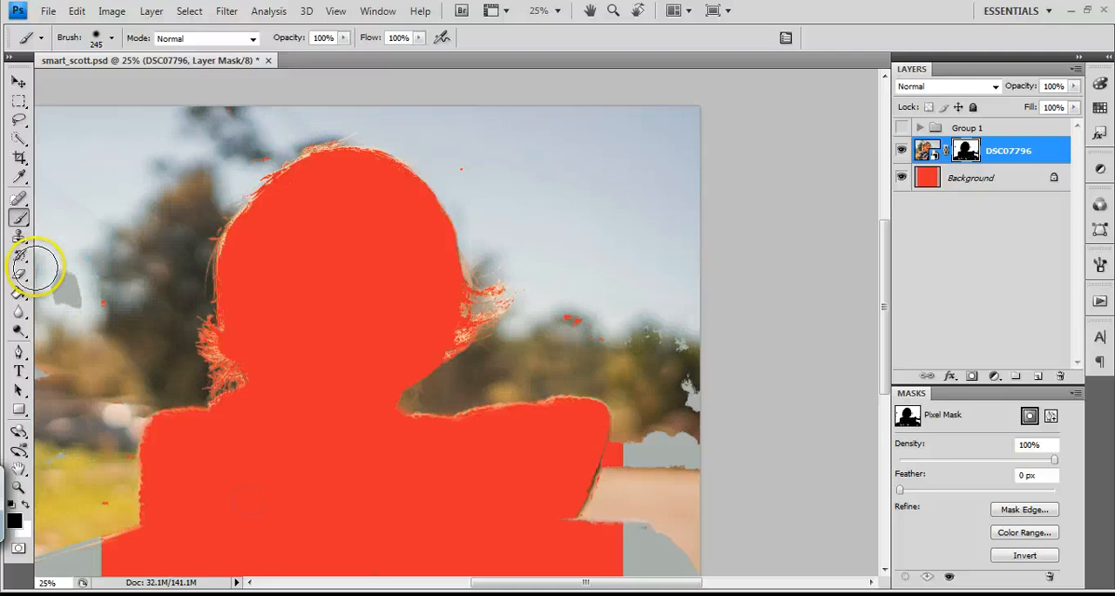
Switch the brush color to white and paint over the stray mask spots in the sky, trees and road around the figure
{"action": "left_click", "coordinate": [26, 503]}
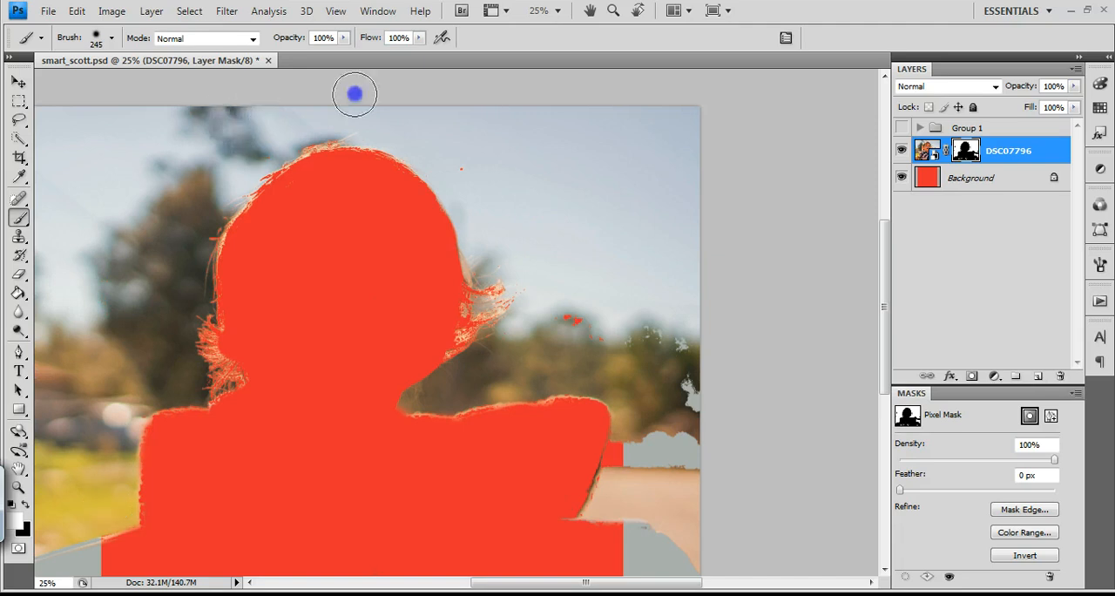
{"action": "left_click", "coordinate": [462, 165]}
{"action": "mouse_move", "coordinate": [582, 318]}
{"action": "left_mouse_down"}
{"action": "mouse_move", "coordinate": [596, 340]}
{"action": "mouse_move", "coordinate": [548, 296]}
{"action": "mouse_move", "coordinate": [536, 313]}
{"action": "mouse_move", "coordinate": [662, 384]}
{"action": "mouse_move", "coordinate": [667, 348]}
{"action": "mouse_move", "coordinate": [690, 442]}
{"action": "mouse_move", "coordinate": [671, 402]}
{"action": "mouse_move", "coordinate": [622, 480]}
{"action": "mouse_move", "coordinate": [632, 439]}
{"action": "mouse_move", "coordinate": [612, 488]}
{"action": "left_mouse_up"}
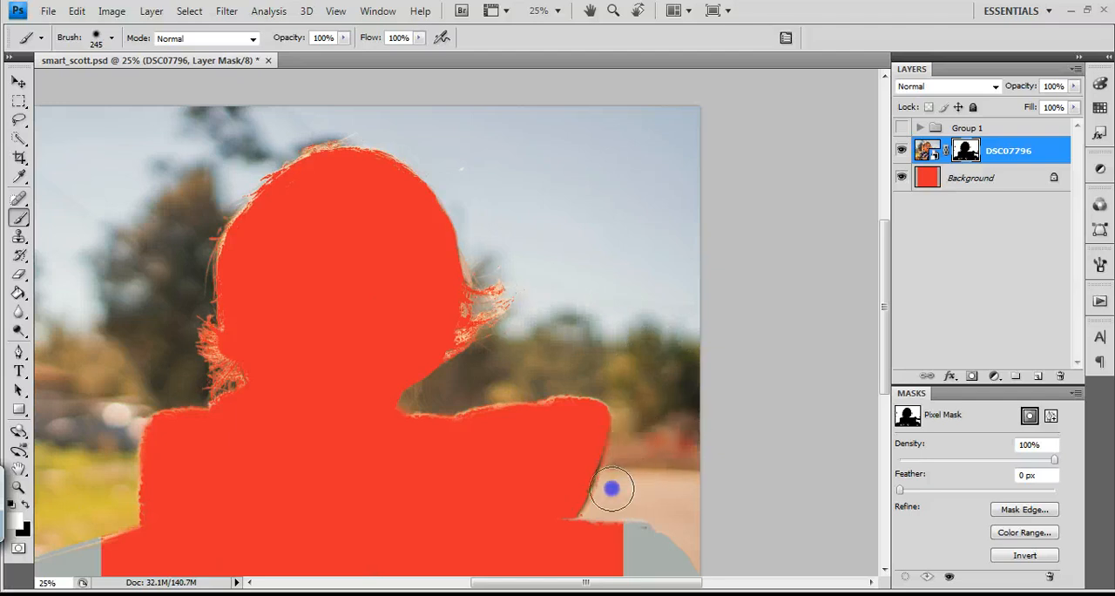
{"action": "mouse_move", "coordinate": [496, 182]}
{"action": "left_mouse_down"}
{"action": "mouse_move", "coordinate": [711, 139]}
{"action": "mouse_move", "coordinate": [482, 97]}
{"action": "left_mouse_up"}
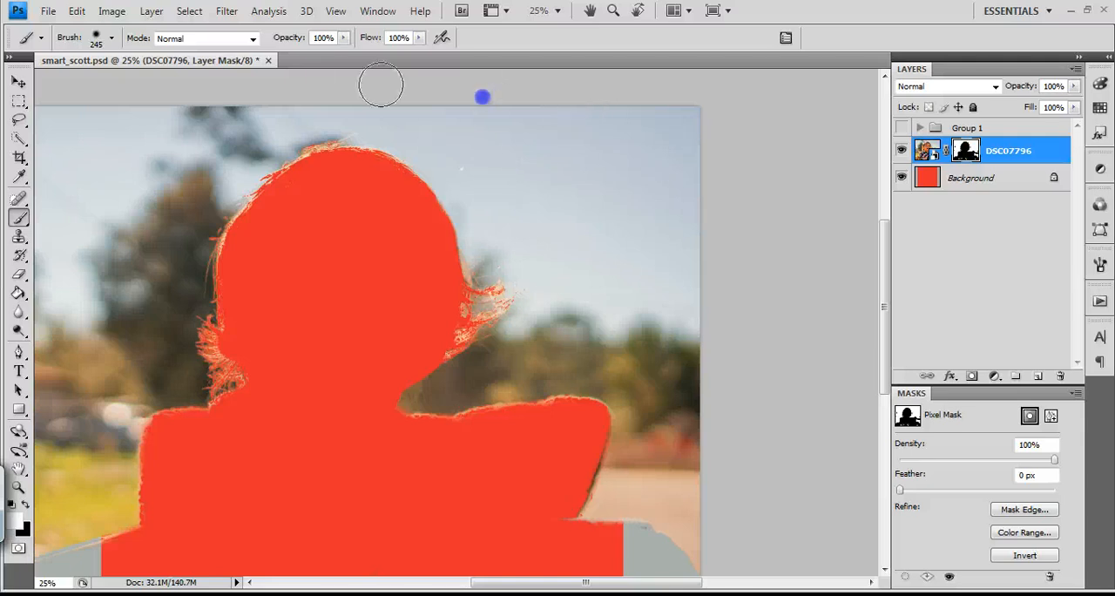
{"action": "left_click_drag", "start_coordinate": [219, 168], "coordinate": [132, 127]}
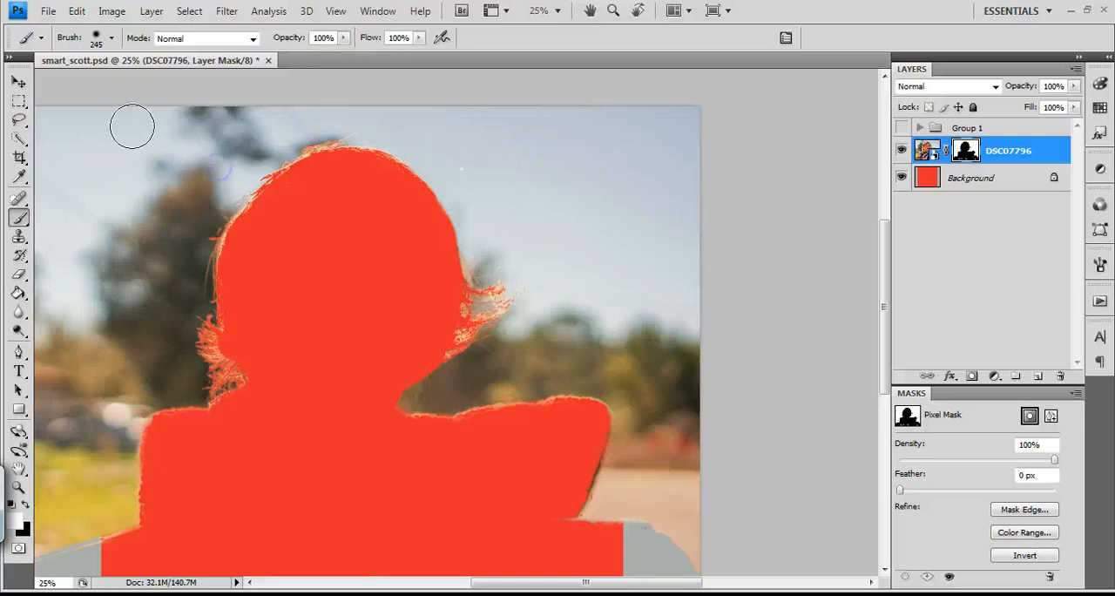
Switch the brush color back to black and paint over the leftover sweater details along the bottom edge of the photo
{"action": "key", "text": "space"}
{"action": "left_click_drag", "start_coordinate": [241, 430], "coordinate": [261, 391]}
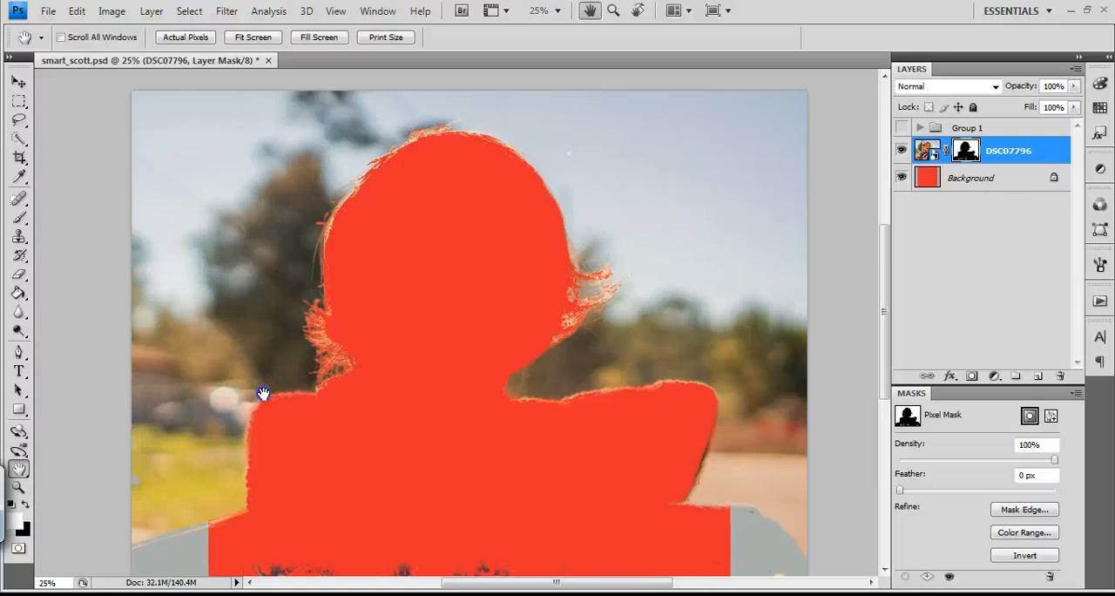
{"action": "left_click", "coordinate": [18, 219]}
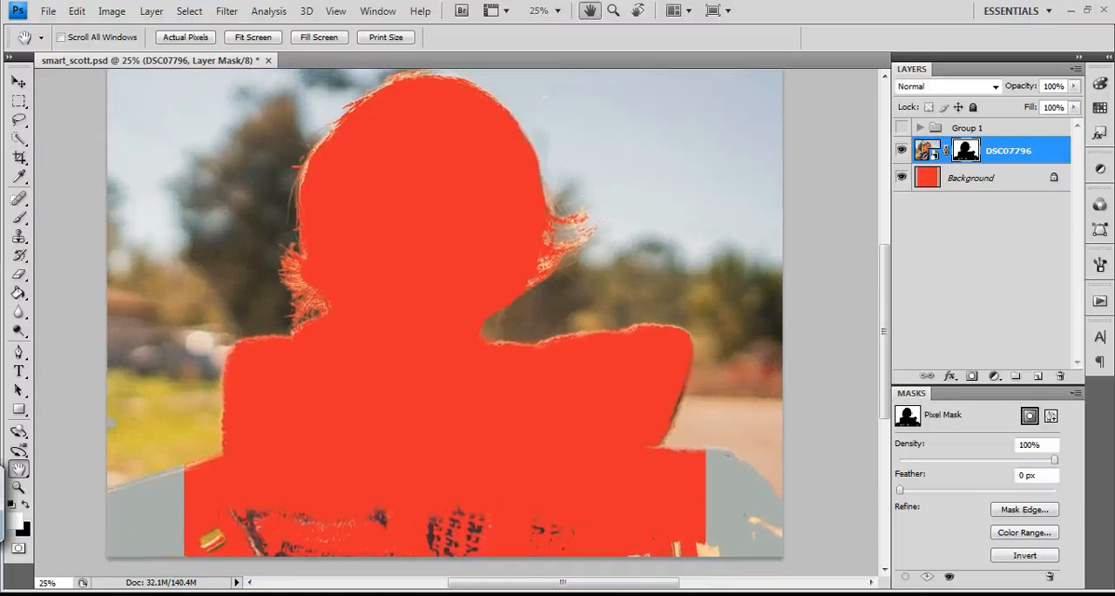
{"action": "left_click", "coordinate": [26, 504]}
{"action": "left_click_drag", "start_coordinate": [273, 502], "coordinate": [284, 496]}
{"action": "left_click", "coordinate": [18, 217]}
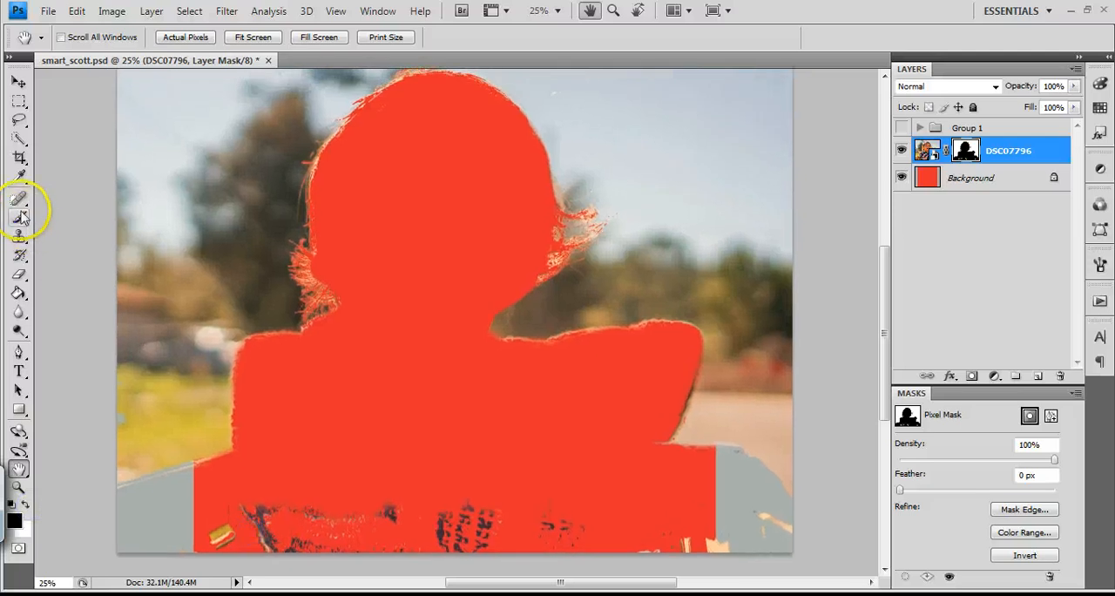
{"action": "left_click_drag", "start_coordinate": [233, 570], "coordinate": [208, 552]}
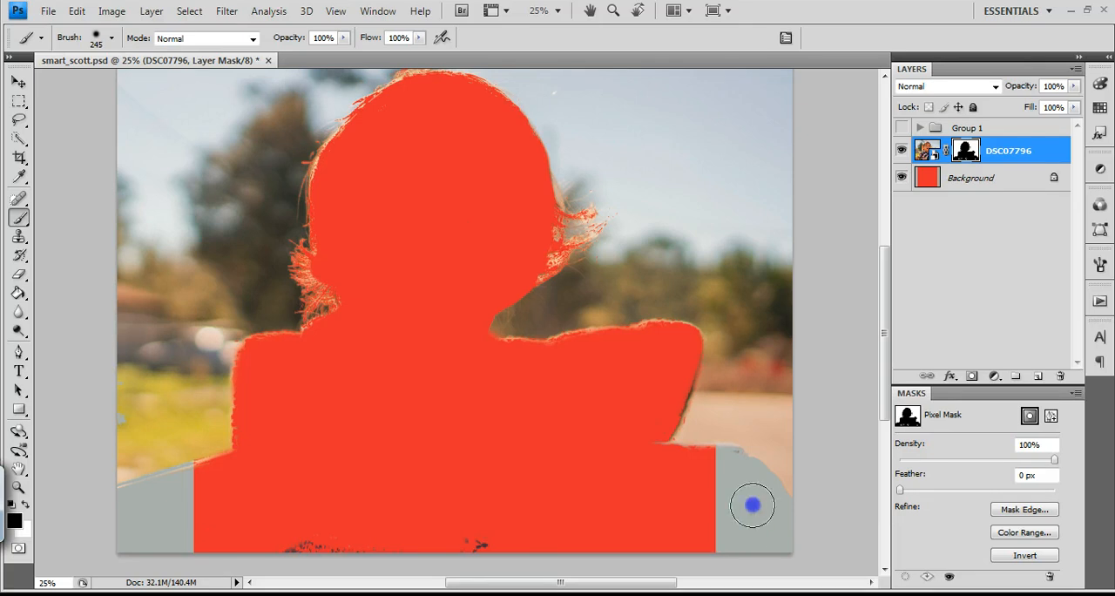
{"action": "mouse_move", "coordinate": [371, 528]}
{"action": "left_mouse_down"}
{"action": "mouse_move", "coordinate": [478, 559]}
{"action": "mouse_move", "coordinate": [190, 555]}
{"action": "mouse_move", "coordinate": [237, 546]}
{"action": "mouse_move", "coordinate": [203, 542]}
{"action": "mouse_move", "coordinate": [546, 520]}
{"action": "left_mouse_up"}
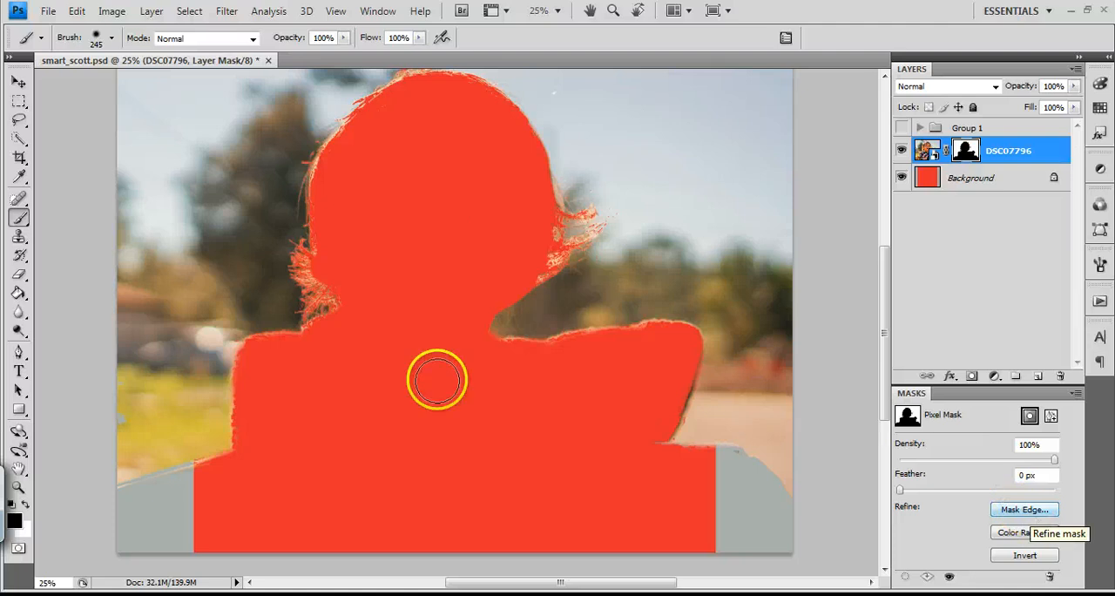
Open Refine Mask for the layer mask with the hair edge in close view and set the Radius to 3.0 px
{"action": "left_click", "coordinate": [23, 491]}
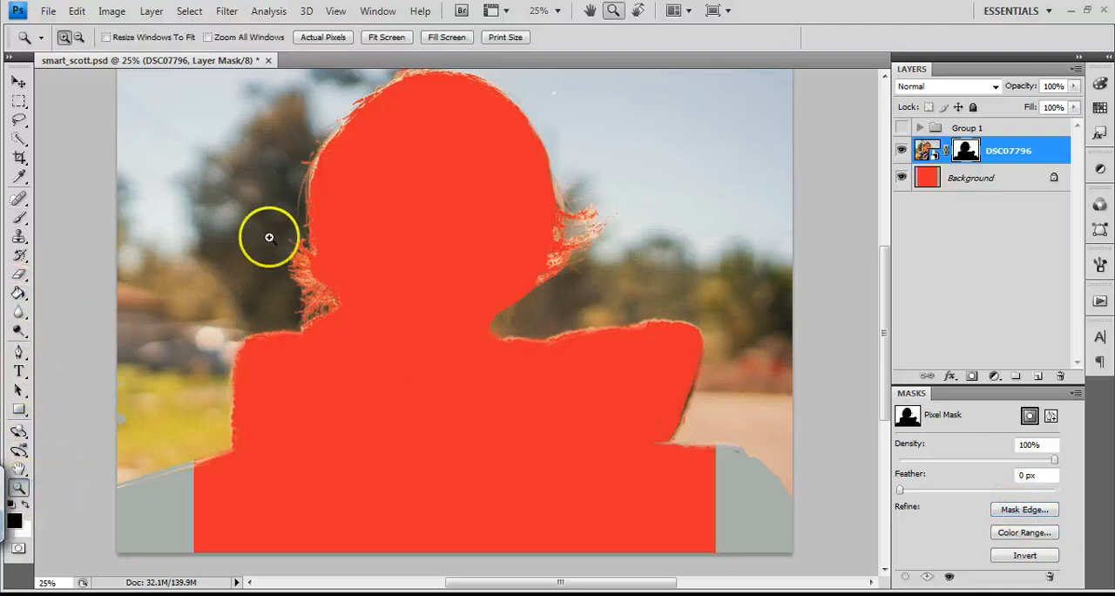
{"action": "left_click_drag", "start_coordinate": [268, 237], "coordinate": [389, 350]}
{"action": "left_click_drag", "start_coordinate": [243, 146], "coordinate": [592, 380]}
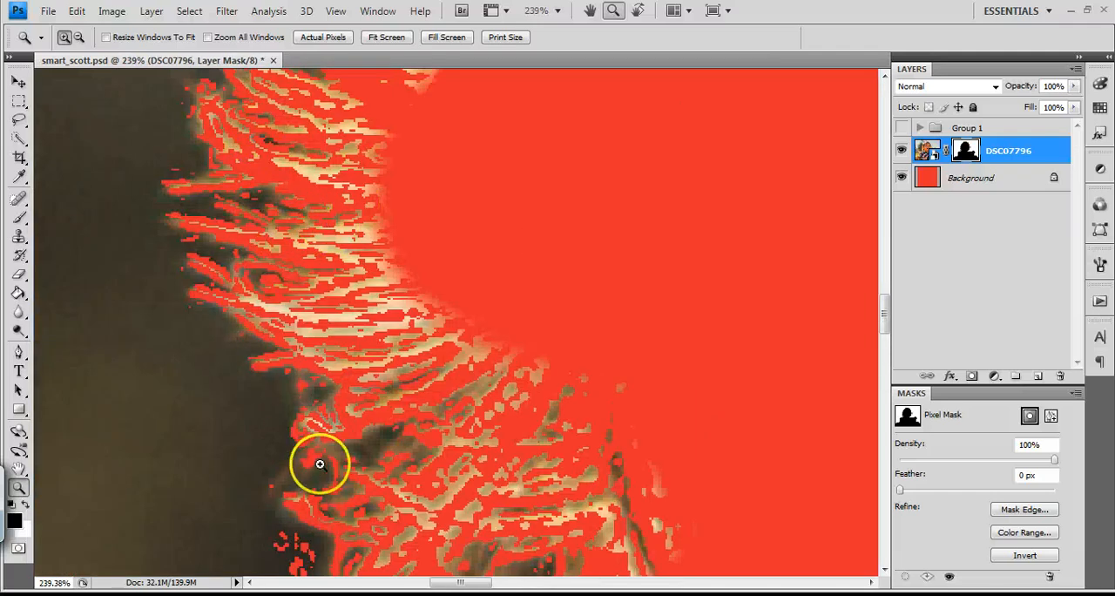
{"action": "key", "text": "h"}
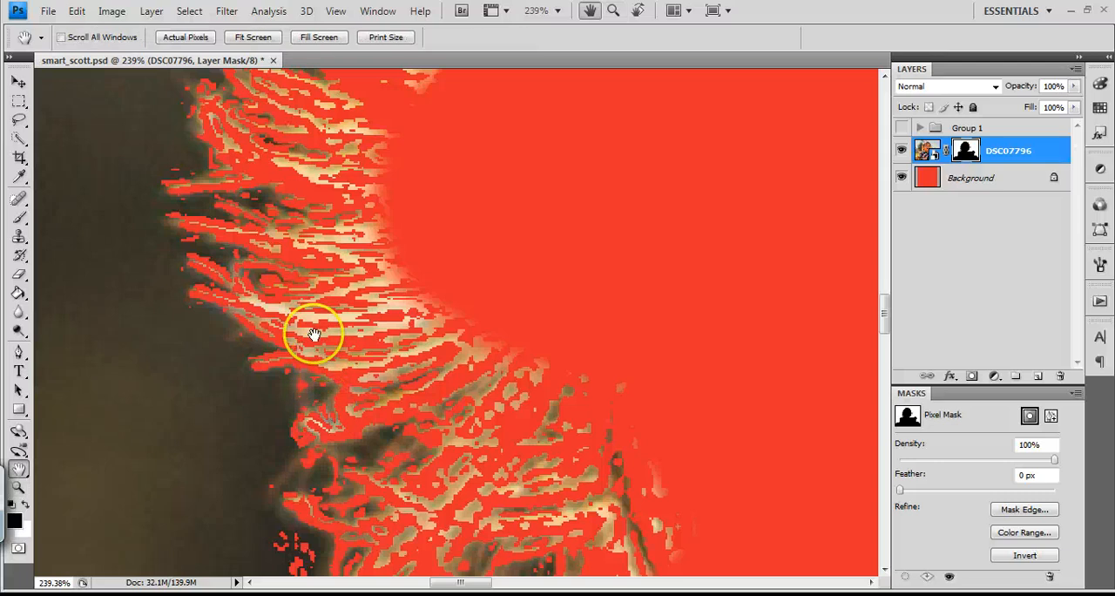
{"action": "left_click_drag", "start_coordinate": [304, 326], "coordinate": [406, 274]}
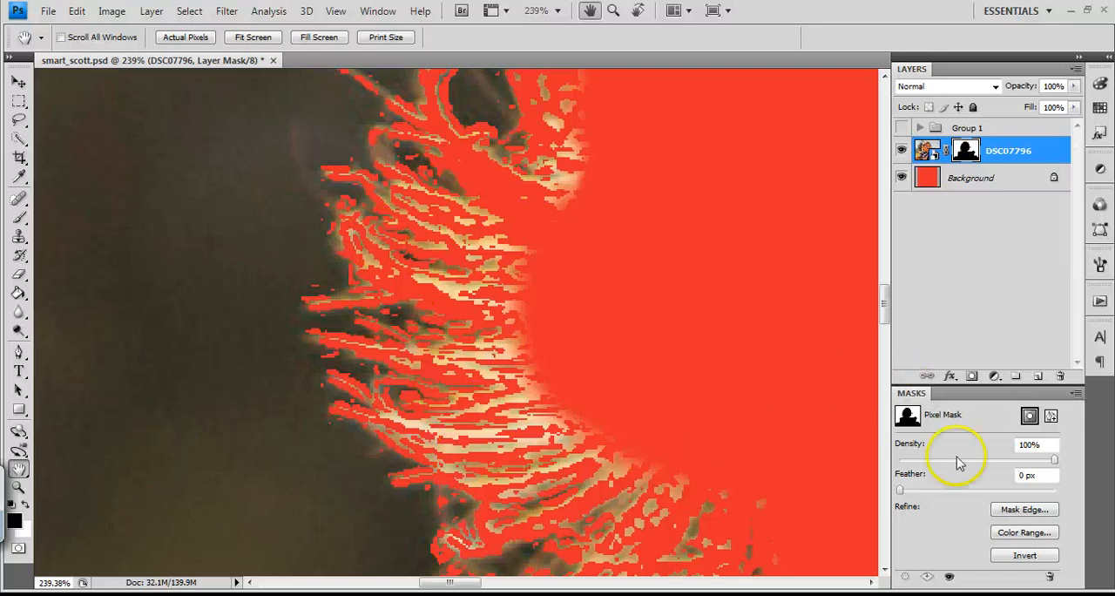
{"action": "left_click", "coordinate": [1021, 509]}
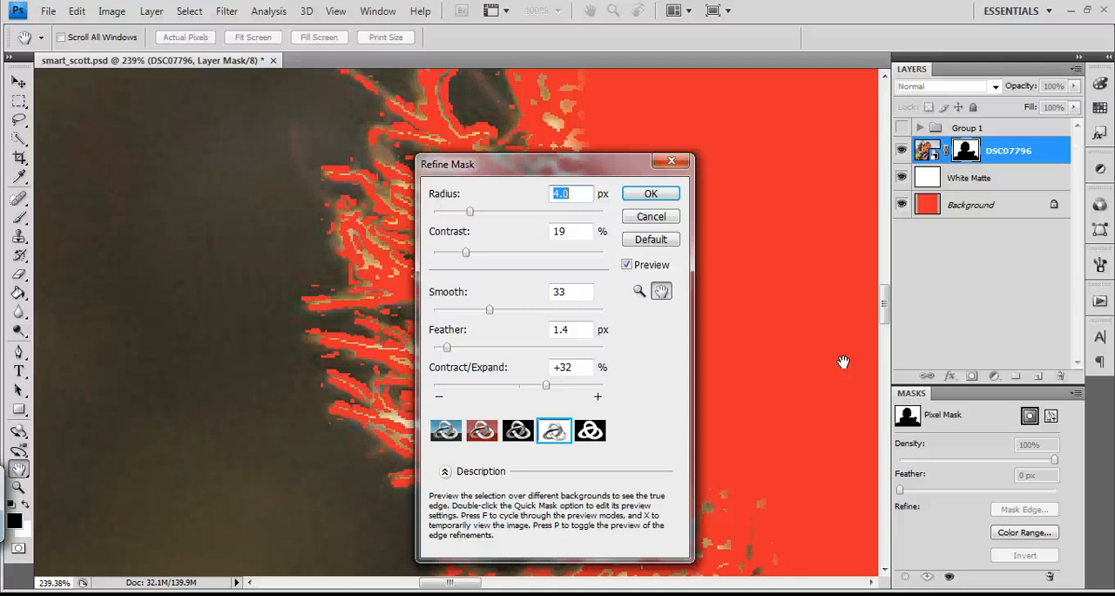
{"action": "left_click", "coordinate": [759, 179]}
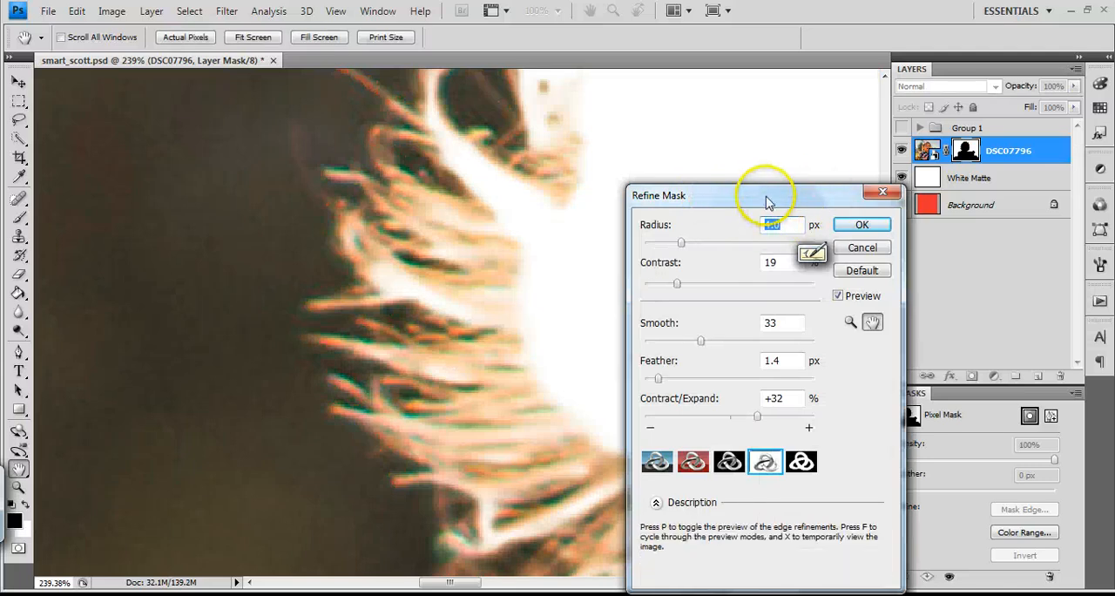
{"action": "left_click_drag", "start_coordinate": [767, 197], "coordinate": [851, 150]}
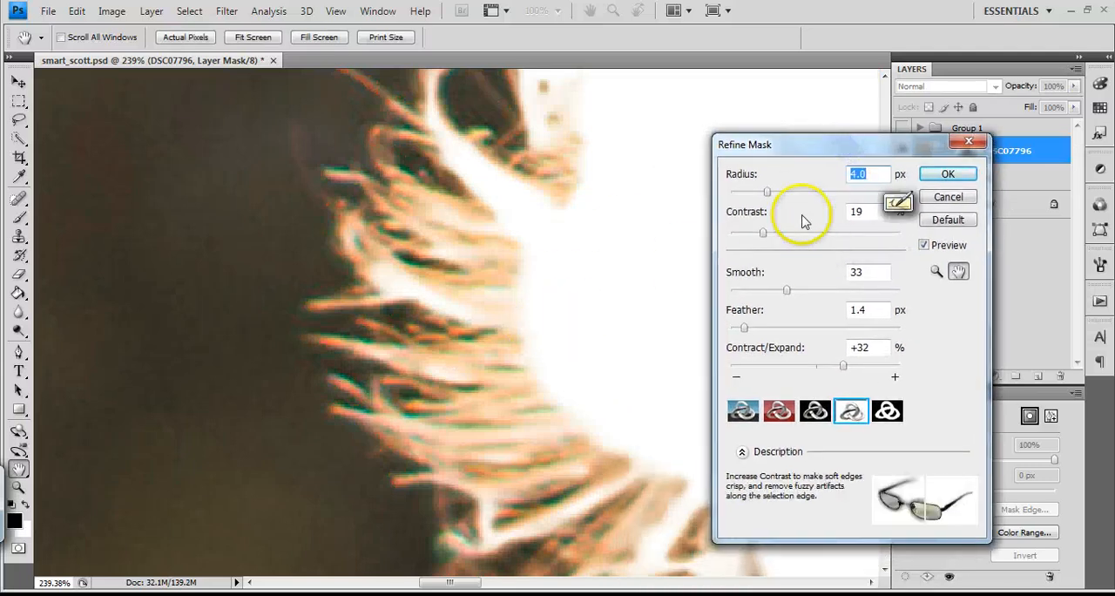
{"action": "left_click_drag", "start_coordinate": [767, 192], "coordinate": [764, 190]}
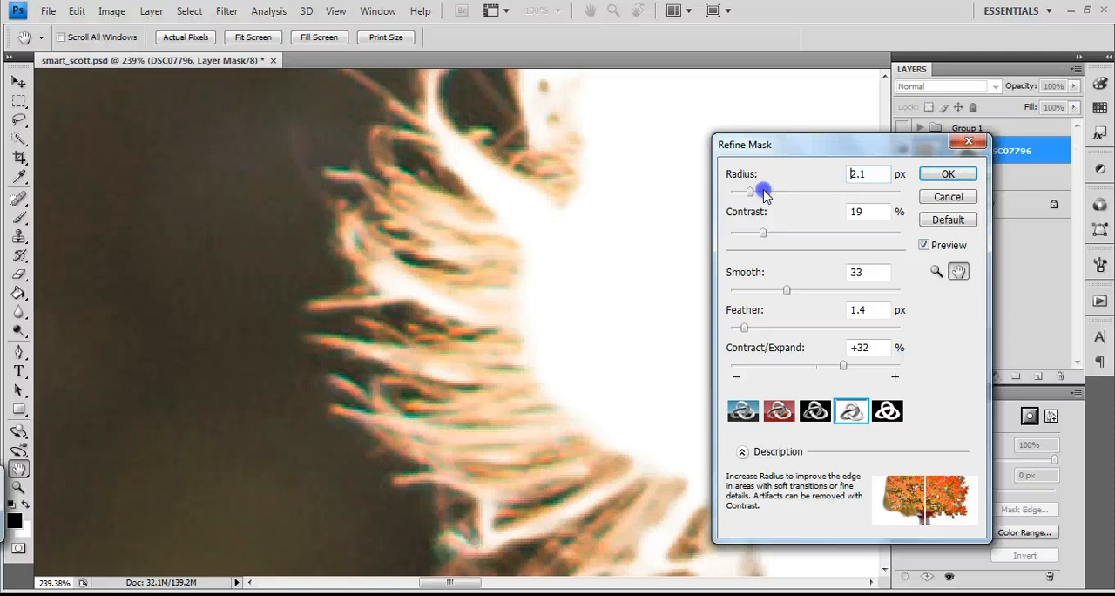
{"action": "left_click_drag", "start_coordinate": [763, 192], "coordinate": [760, 197]}
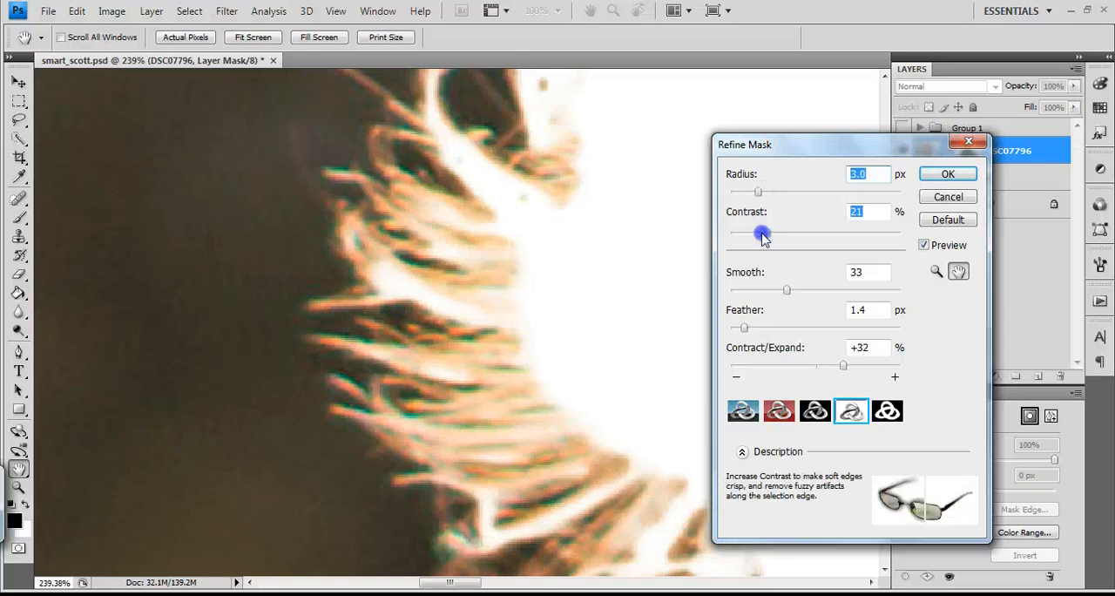
Set the mask refinement's Contrast to 17% and Smooth to 14
{"action": "left_click_drag", "start_coordinate": [763, 237], "coordinate": [863, 235]}
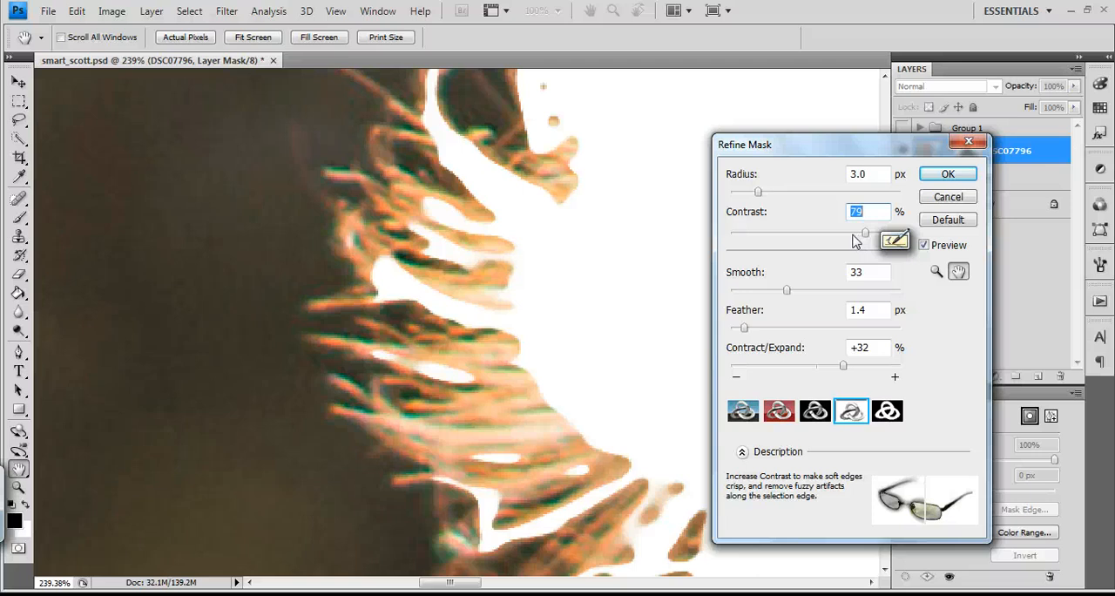
{"action": "left_click", "coordinate": [820, 241]}
{"action": "left_click_drag", "start_coordinate": [823, 248], "coordinate": [760, 235]}
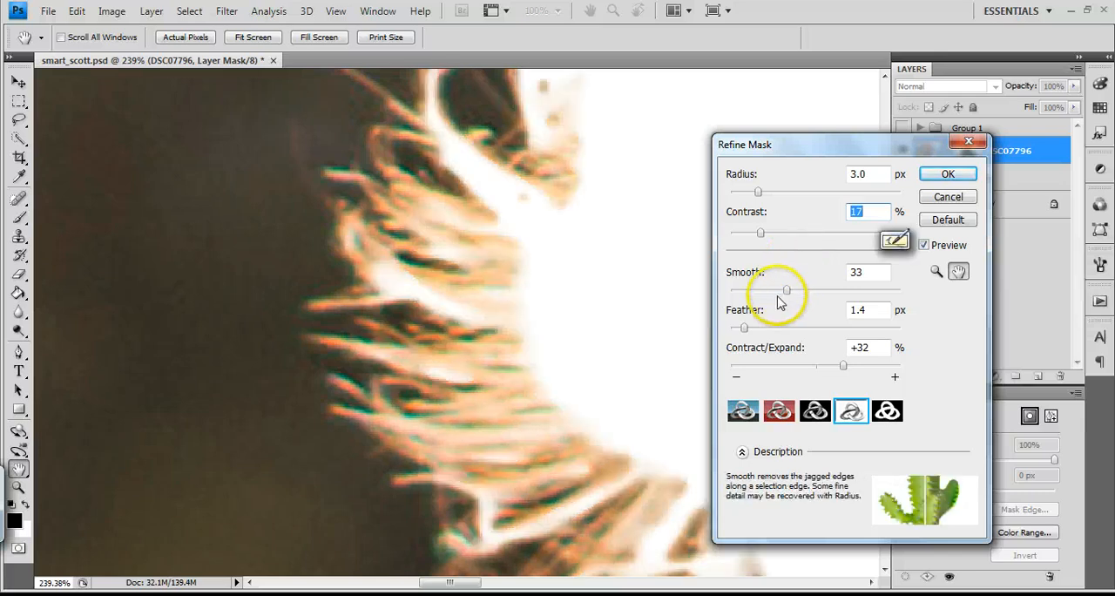
{"action": "left_click_drag", "start_coordinate": [781, 297], "coordinate": [762, 295]}
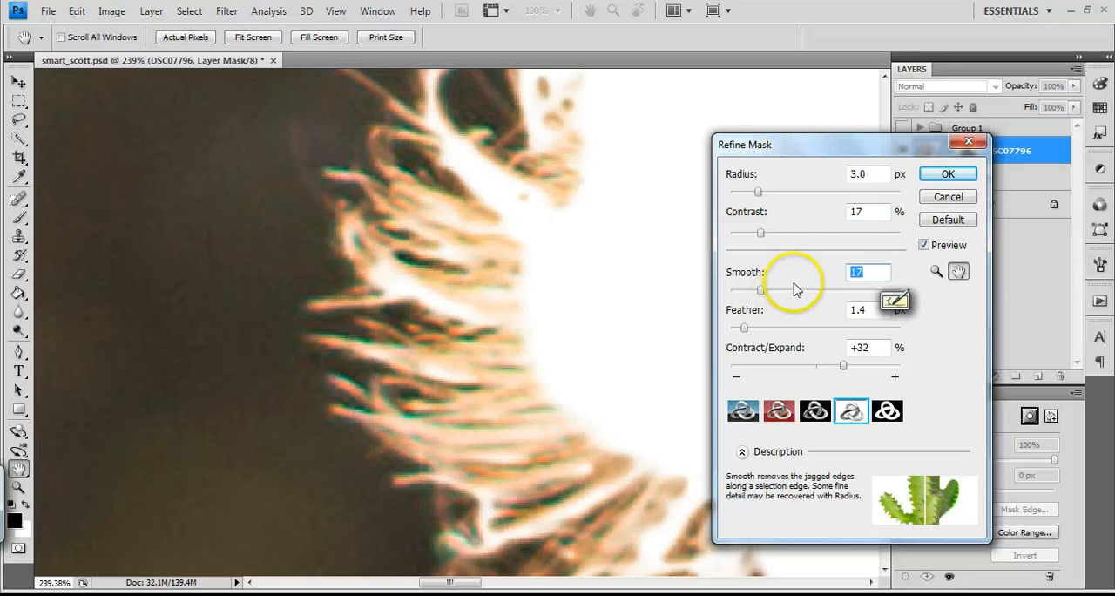
{"action": "left_click_drag", "start_coordinate": [738, 296], "coordinate": [734, 298]}
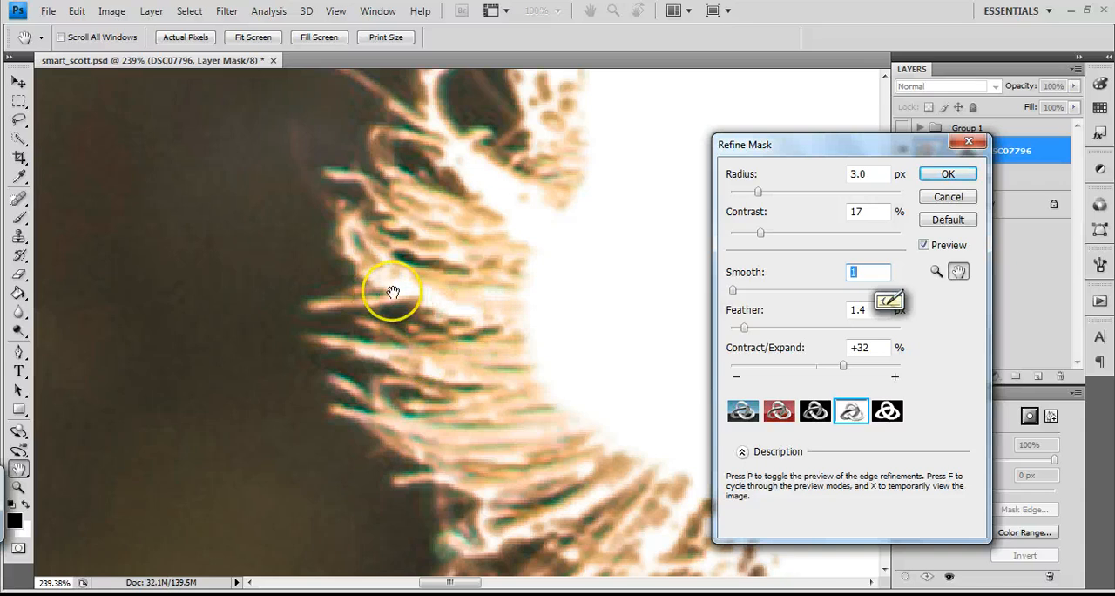
{"action": "left_click", "coordinate": [757, 292]}
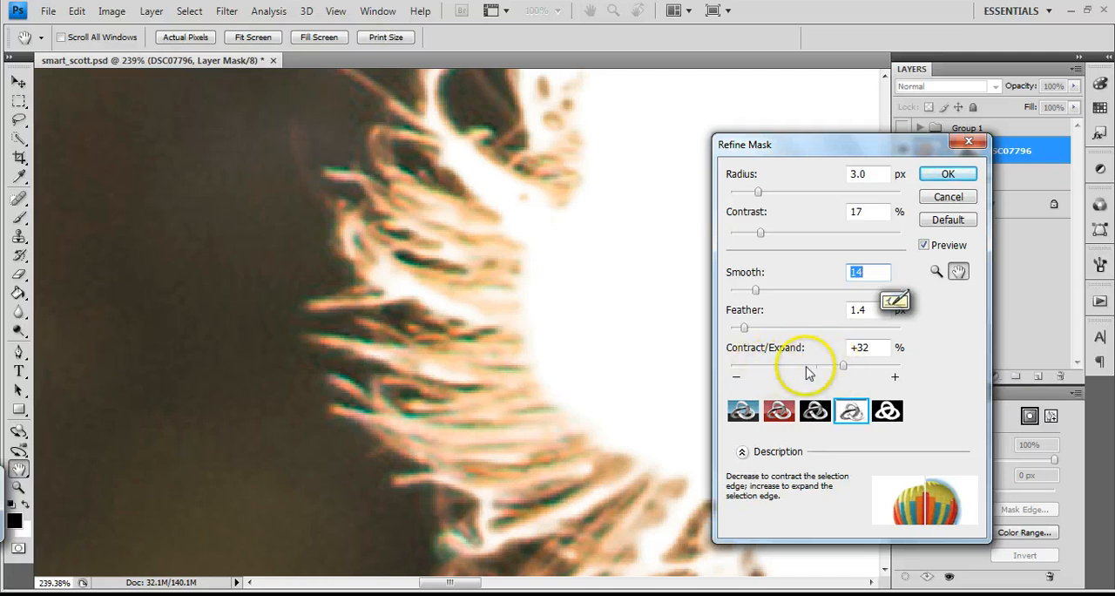
Set the mask refinement's Contract/Expand to -17% and apply the refined mask
{"action": "left_click_drag", "start_coordinate": [842, 366], "coordinate": [861, 370]}
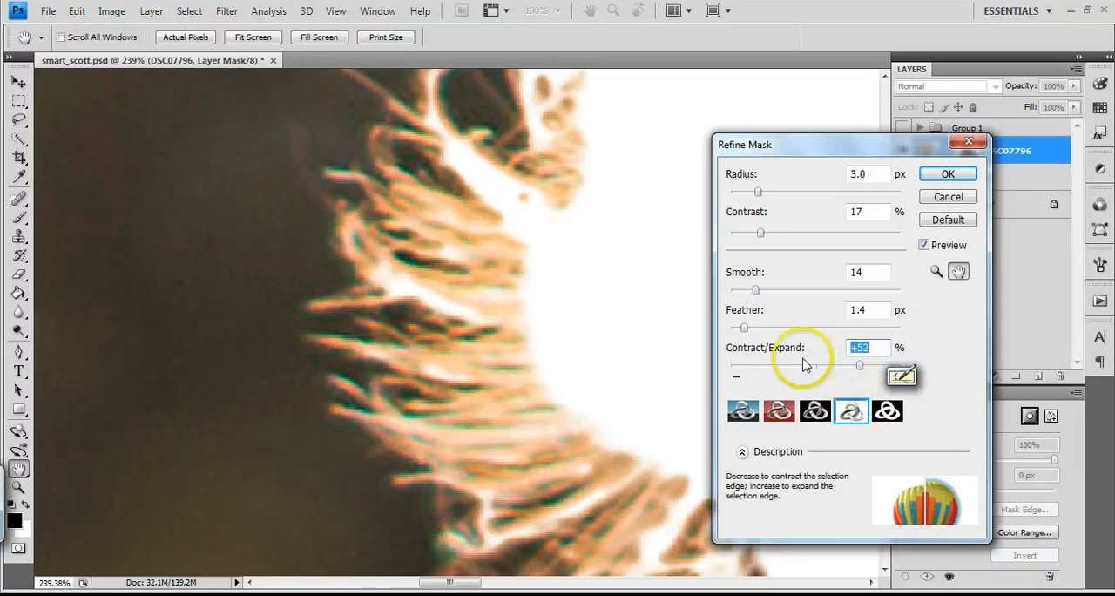
{"action": "left_click", "coordinate": [775, 368]}
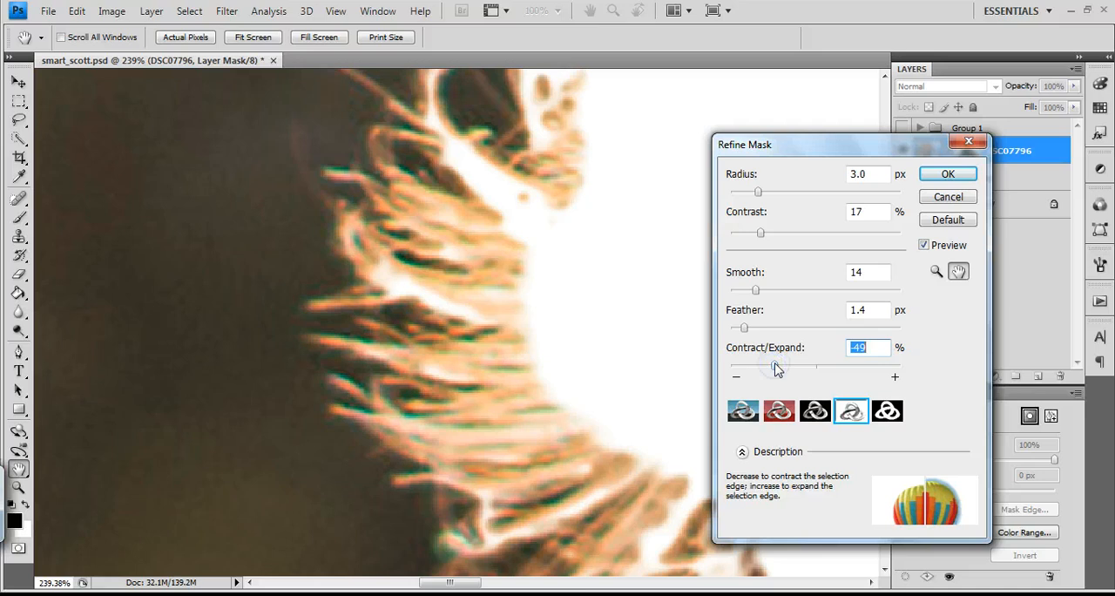
{"action": "left_click", "coordinate": [776, 370]}
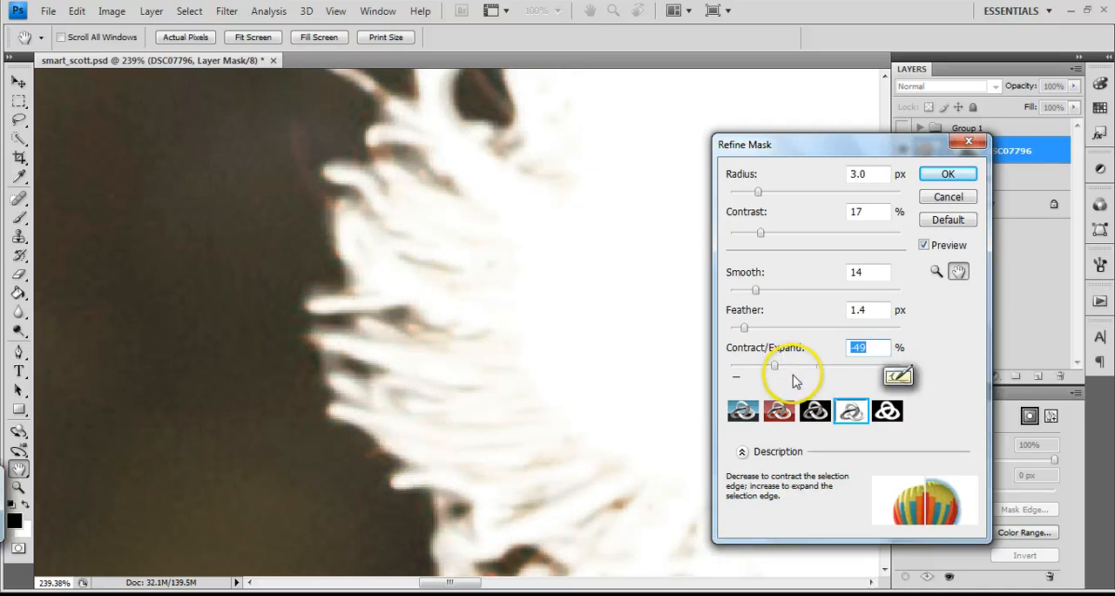
{"action": "left_click_drag", "start_coordinate": [795, 374], "coordinate": [791, 369]}
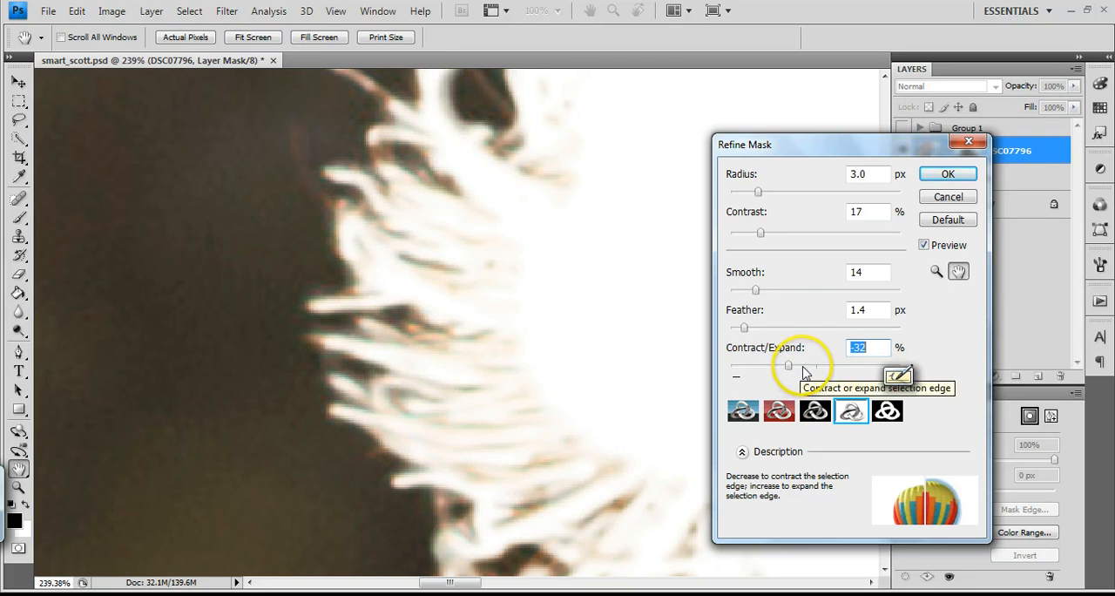
{"action": "left_click", "coordinate": [804, 372]}
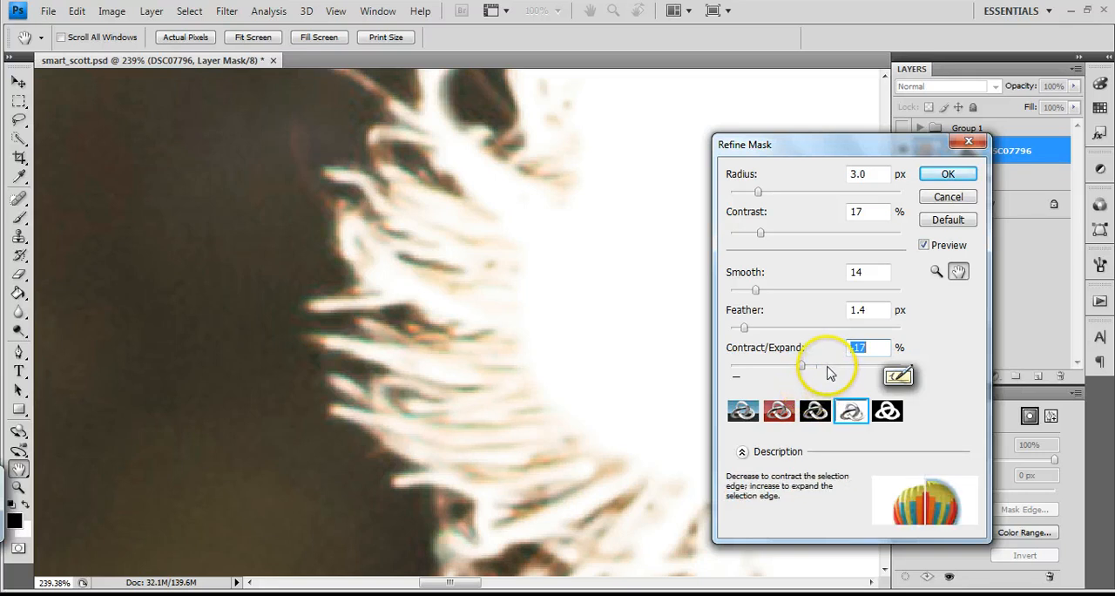
{"action": "left_click", "coordinate": [946, 175]}
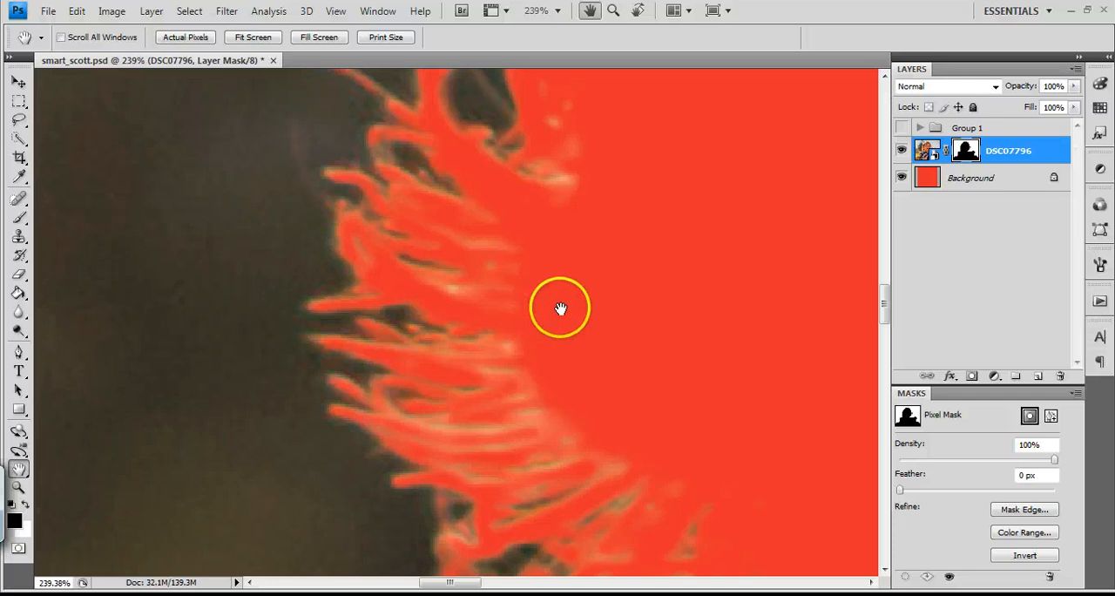
Examine the refined mask edge around the head, the hair wisps and the shoulder, and the cutout as a whole
{"action": "left_click_drag", "start_coordinate": [584, 265], "coordinate": [512, 530]}
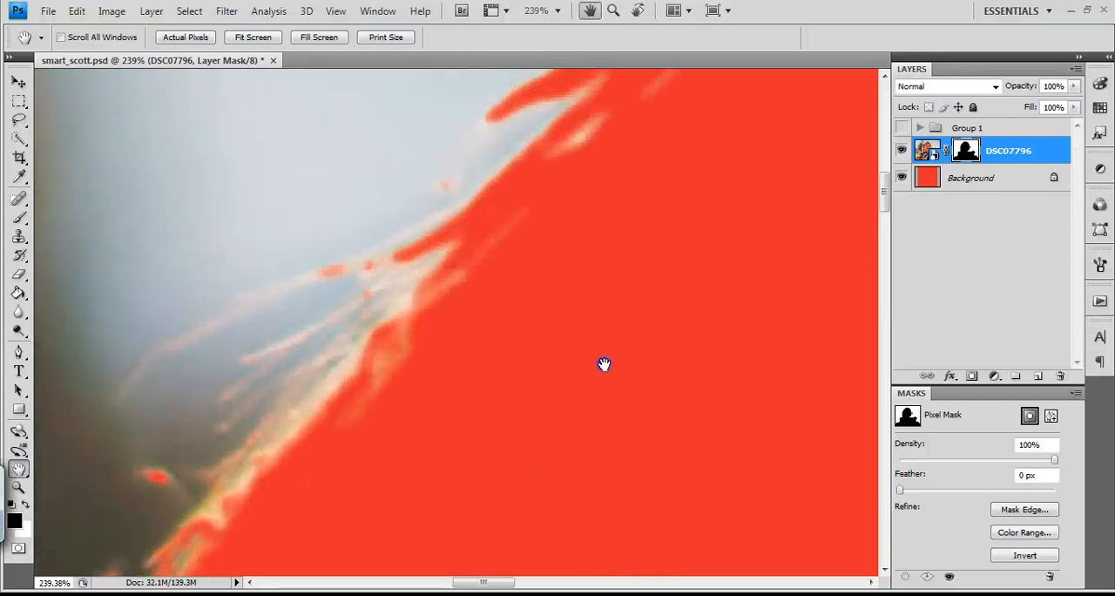
{"action": "left_click_drag", "start_coordinate": [602, 363], "coordinate": [485, 441]}
{"action": "left_click_drag", "start_coordinate": [590, 323], "coordinate": [493, 442]}
{"action": "left_click_drag", "start_coordinate": [602, 343], "coordinate": [505, 390]}
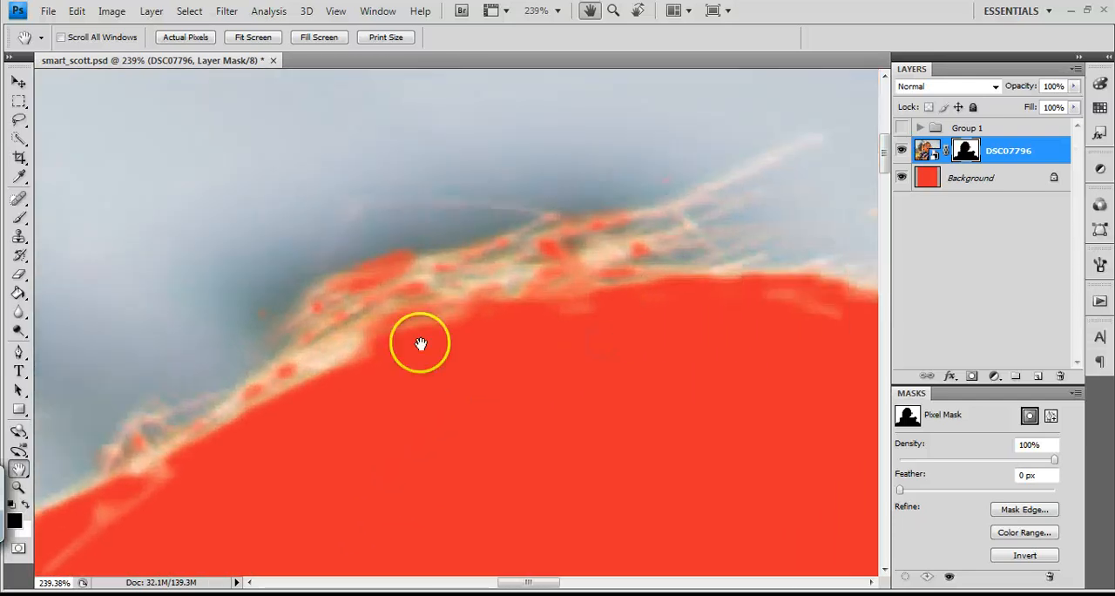
{"action": "left_click_drag", "start_coordinate": [633, 413], "coordinate": [271, 284]}
{"action": "left_click_drag", "start_coordinate": [595, 374], "coordinate": [407, 205]}
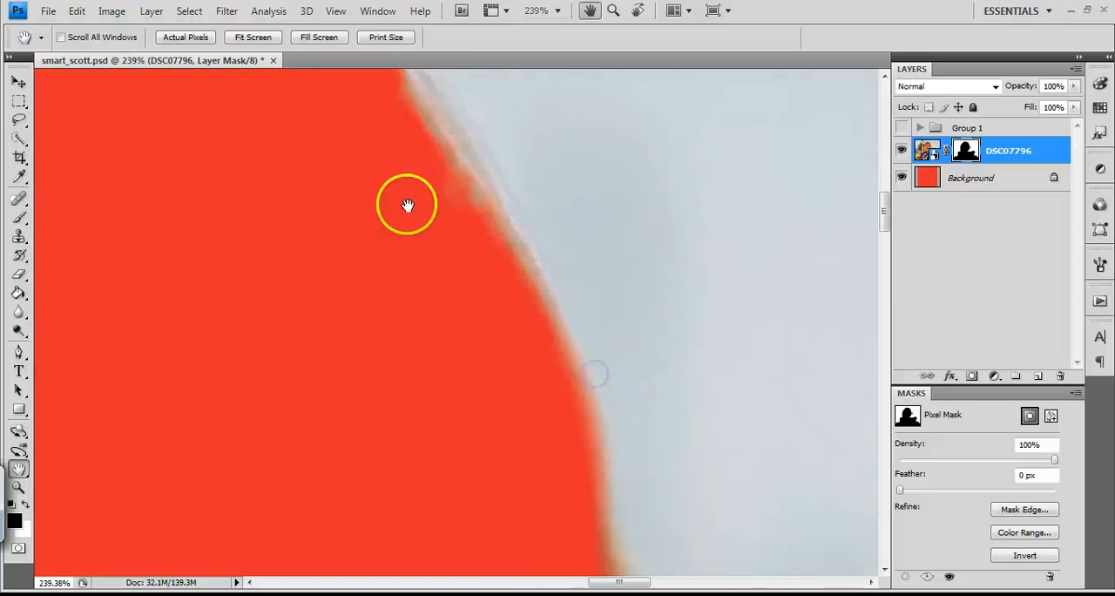
{"action": "left_click_drag", "start_coordinate": [487, 432], "coordinate": [416, 257]}
{"action": "left_click_drag", "start_coordinate": [308, 441], "coordinate": [335, 180]}
{"action": "left_click_drag", "start_coordinate": [341, 337], "coordinate": [326, 485]}
{"action": "left_click_drag", "start_coordinate": [603, 300], "coordinate": [684, 249]}
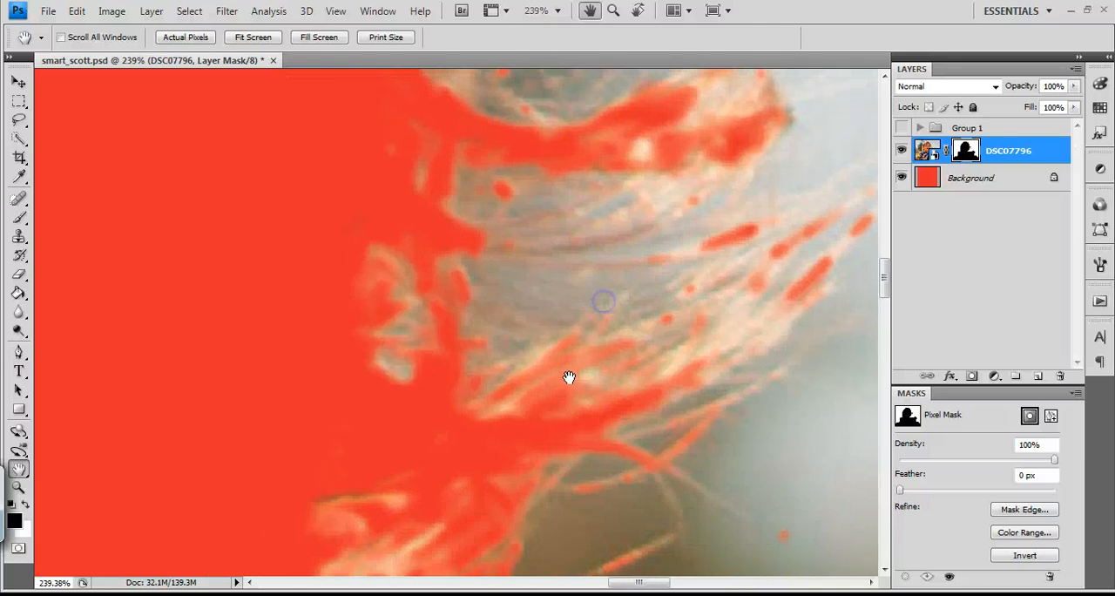
{"action": "left_click_drag", "start_coordinate": [569, 377], "coordinate": [610, 362]}
{"action": "left_click_drag", "start_coordinate": [401, 391], "coordinate": [416, 105]}
{"action": "left_click_drag", "start_coordinate": [381, 357], "coordinate": [557, 95]}
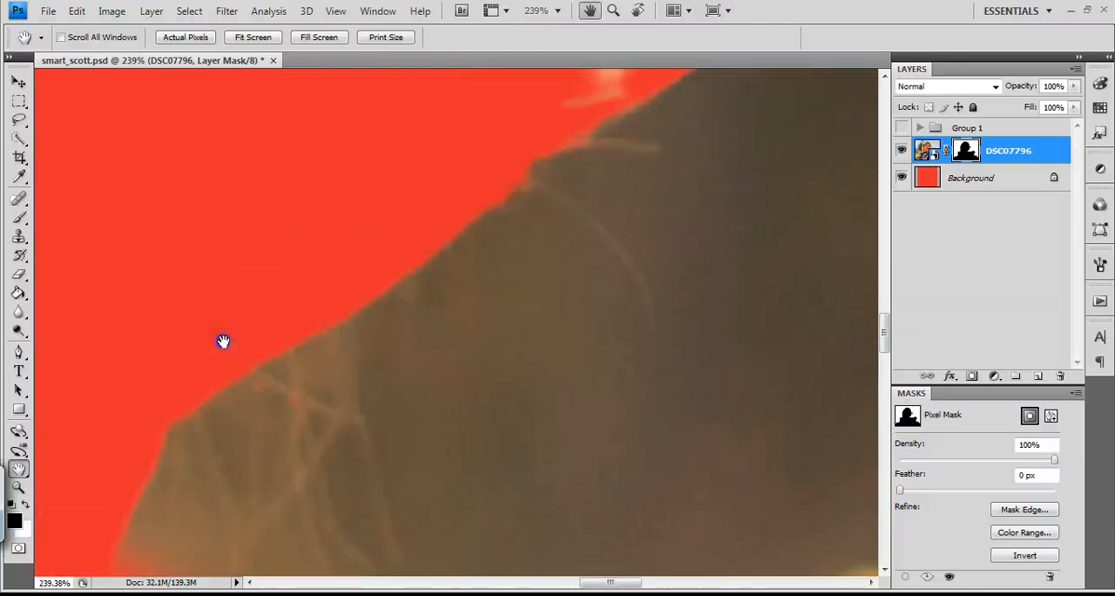
{"action": "left_click_drag", "start_coordinate": [224, 341], "coordinate": [584, 301]}
{"action": "left_click_drag", "start_coordinate": [391, 316], "coordinate": [430, 323]}
{"action": "key", "text": "ctrl+minus"}
{"action": "key", "text": "ctrl+minus"}
{"action": "key", "text": "ctrl+minus"}
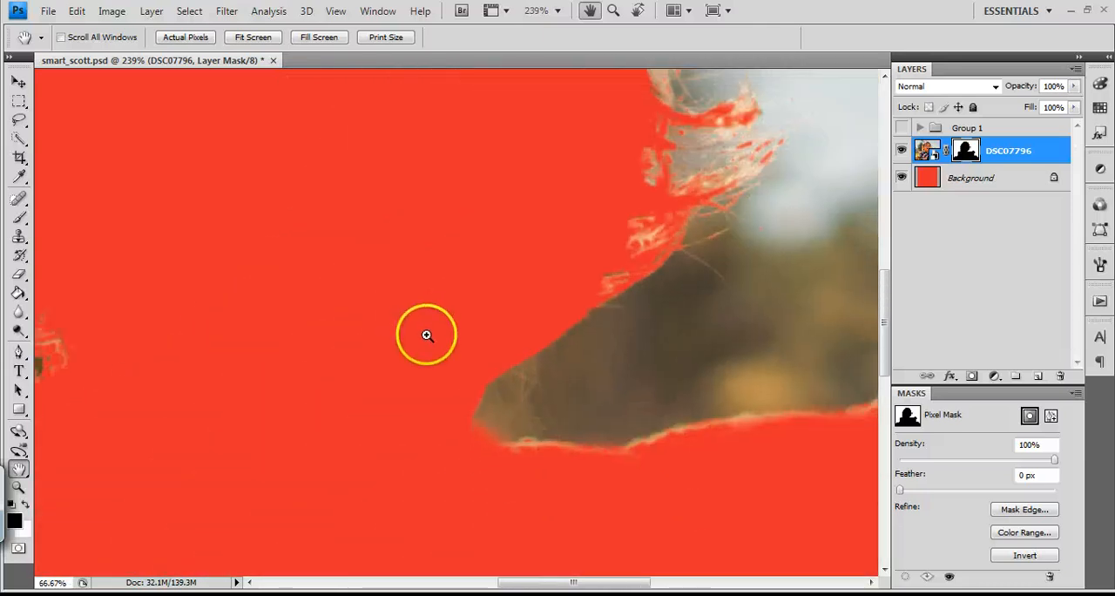
{"action": "key", "text": "ctrl+minus"}
{"action": "key", "text": "ctrl+minus"}
{"action": "key", "text": "ctrl+minus"}
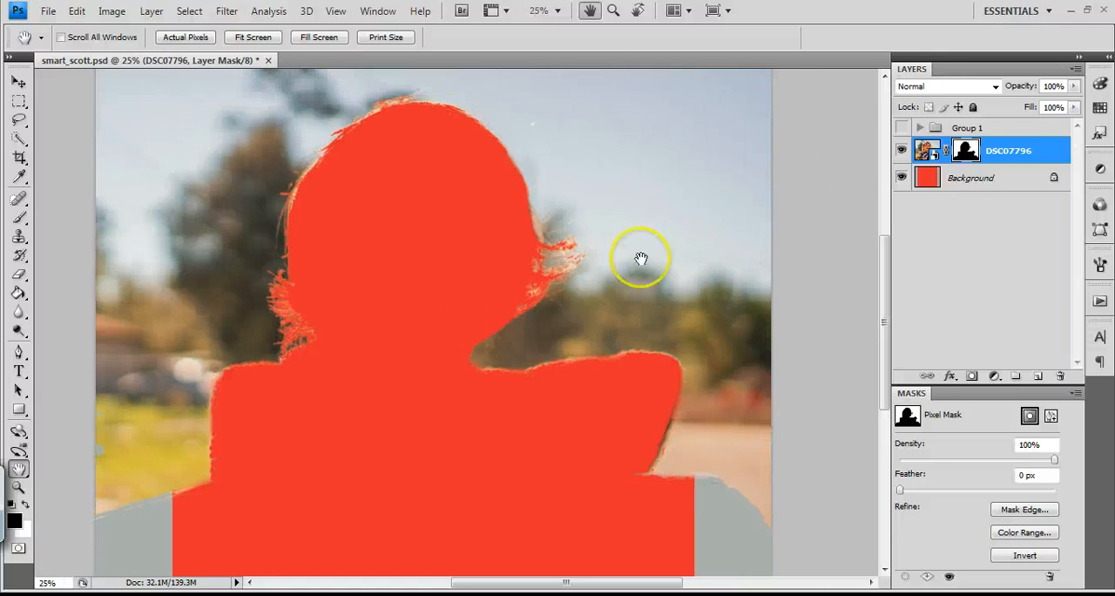
Show Group 1 and move the layer mask from the DSC07796 photo layer onto the group
{"action": "left_click", "coordinate": [902, 129]}
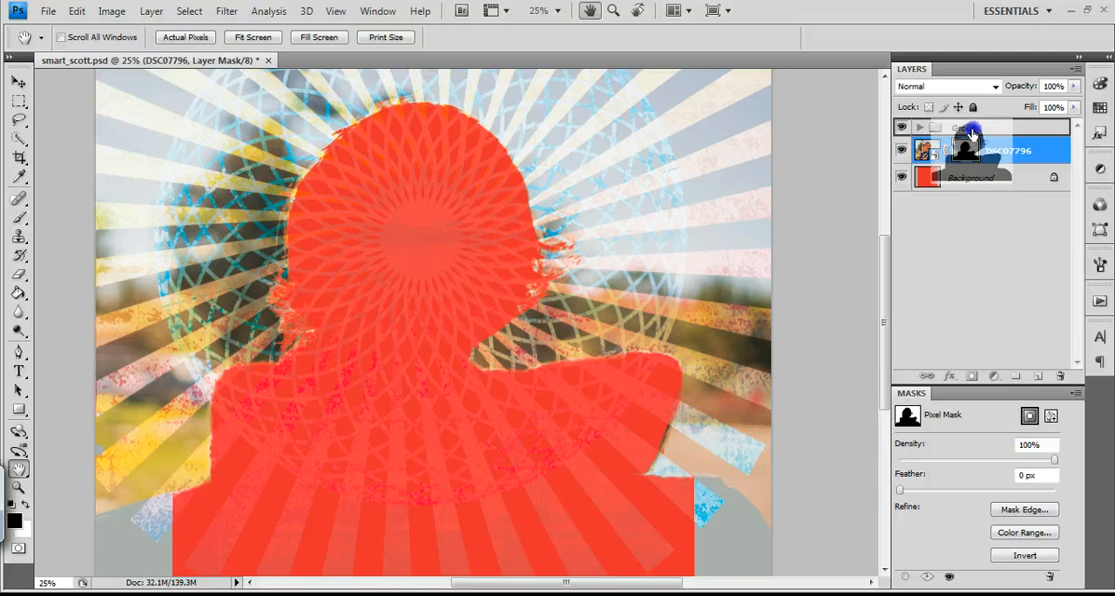
{"action": "left_click_drag", "start_coordinate": [970, 132], "coordinate": [970, 131]}
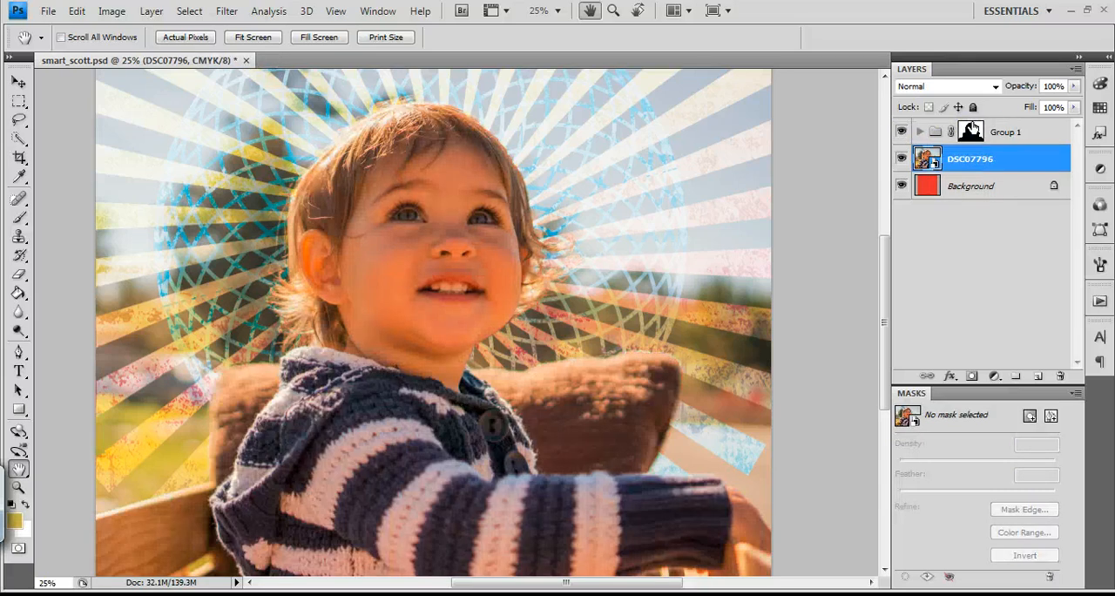
Inspect at 100% how the ray artwork meets the hair, ear, pillow and sweater
{"action": "left_click", "coordinate": [345, 305]}
{"action": "left_click", "coordinate": [345, 306]}
{"action": "left_click", "coordinate": [346, 306]}
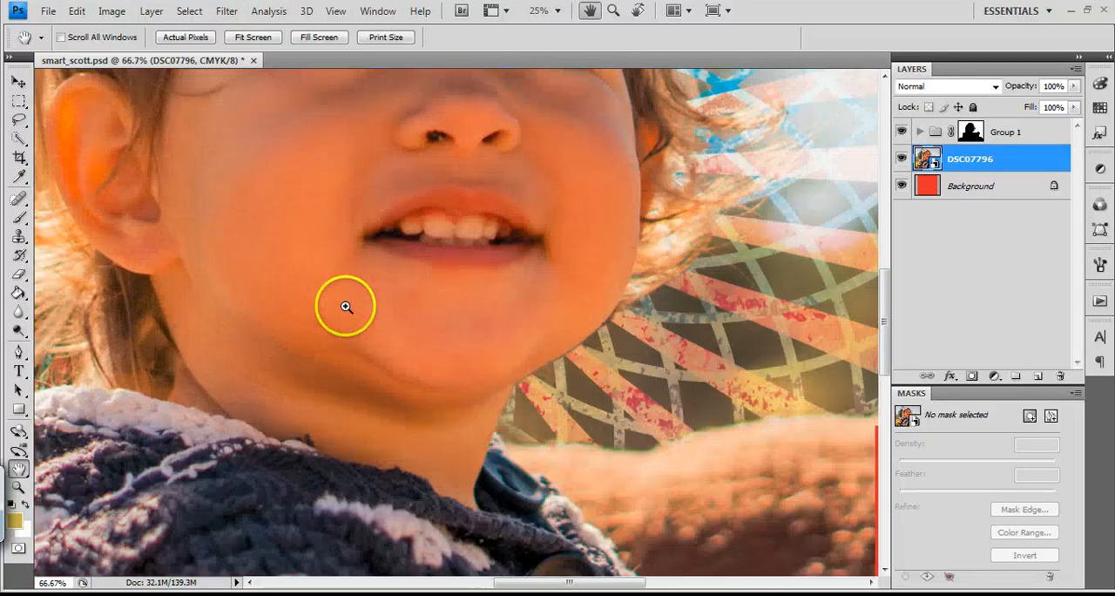
{"action": "left_click", "coordinate": [346, 306]}
{"action": "left_click_drag", "start_coordinate": [647, 292], "coordinate": [558, 355]}
{"action": "left_click_drag", "start_coordinate": [589, 523], "coordinate": [618, 448]}
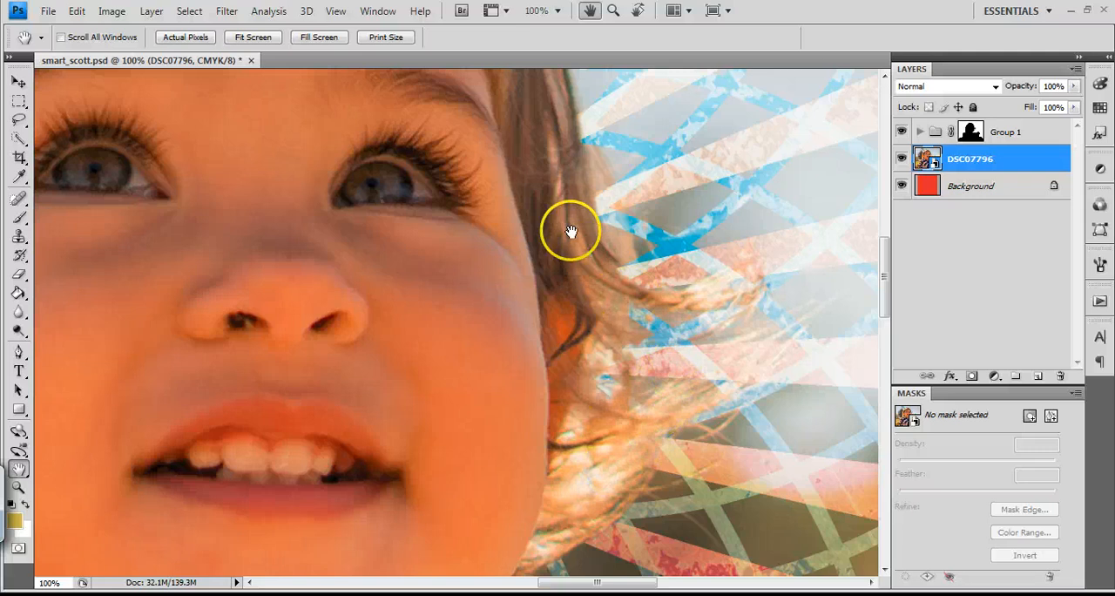
{"action": "left_click_drag", "start_coordinate": [566, 214], "coordinate": [660, 243]}
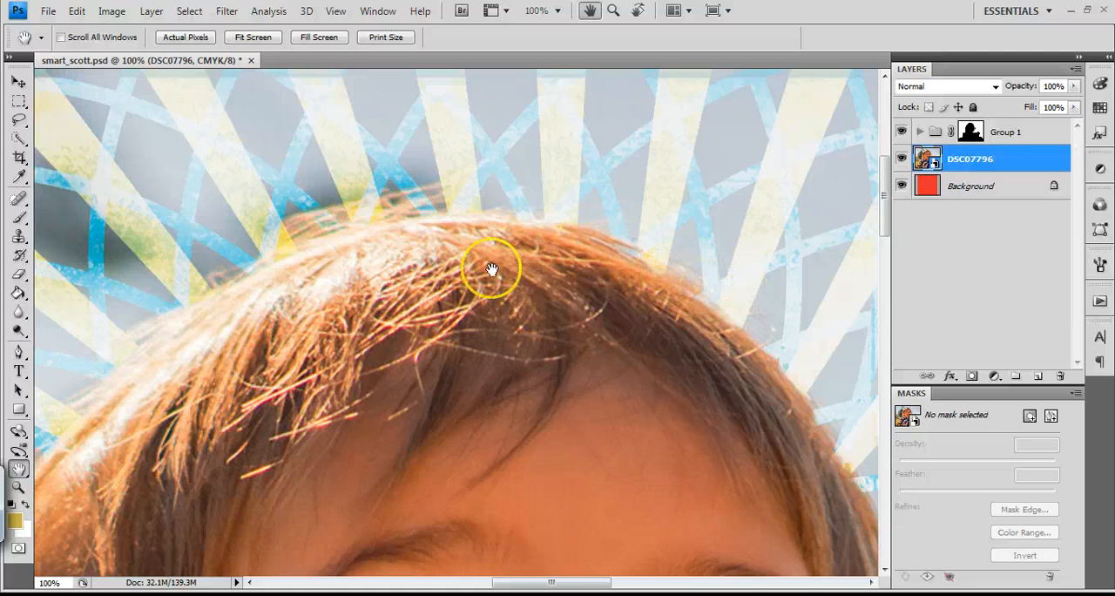
{"action": "left_click_drag", "start_coordinate": [490, 267], "coordinate": [565, 381]}
{"action": "left_click_drag", "start_coordinate": [540, 558], "coordinate": [602, 271]}
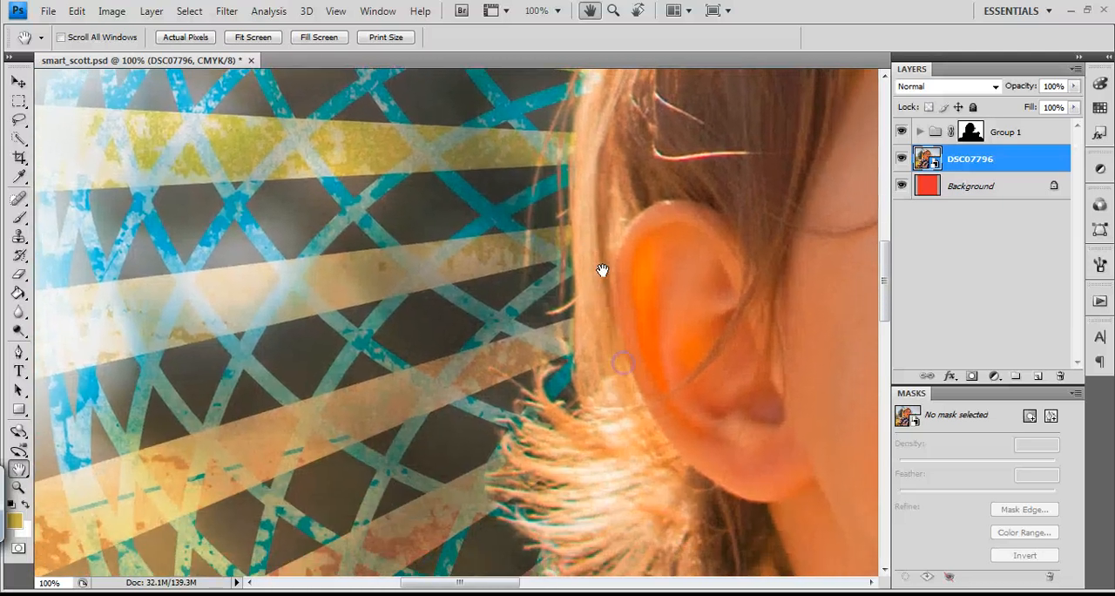
{"action": "left_click_drag", "start_coordinate": [595, 421], "coordinate": [587, 288]}
{"action": "left_click_drag", "start_coordinate": [595, 445], "coordinate": [520, 115]}
{"action": "left_click_drag", "start_coordinate": [601, 366], "coordinate": [667, 476]}
{"action": "left_click_drag", "start_coordinate": [635, 206], "coordinate": [634, 319]}
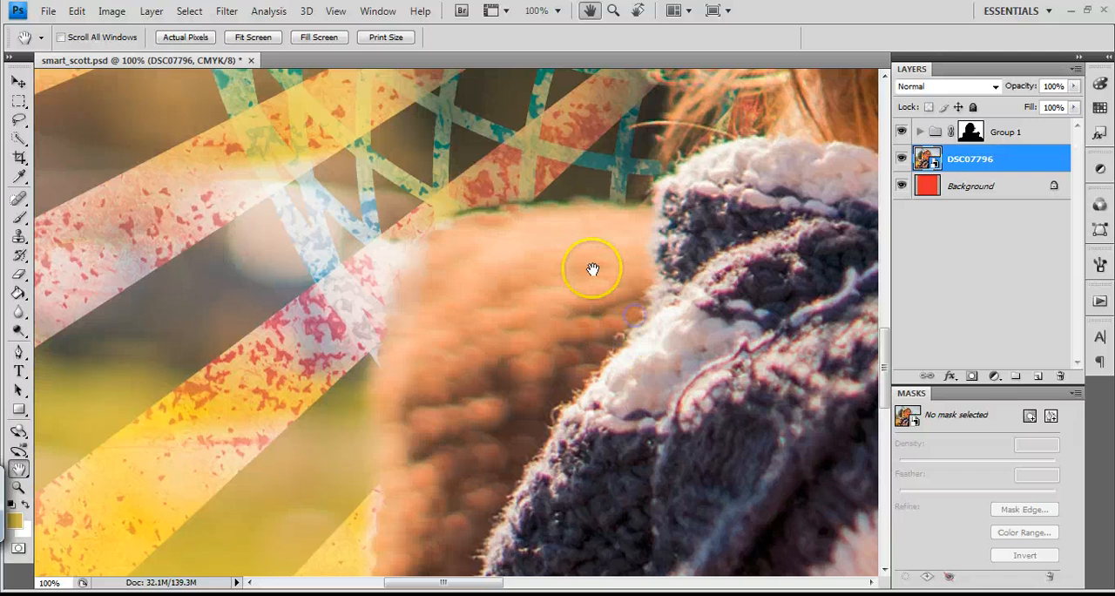
Paint white on Group 1's mask with a 57 px brush along the upper and outer edges of the pillow behind the child's back
{"action": "left_click", "coordinate": [971, 132]}
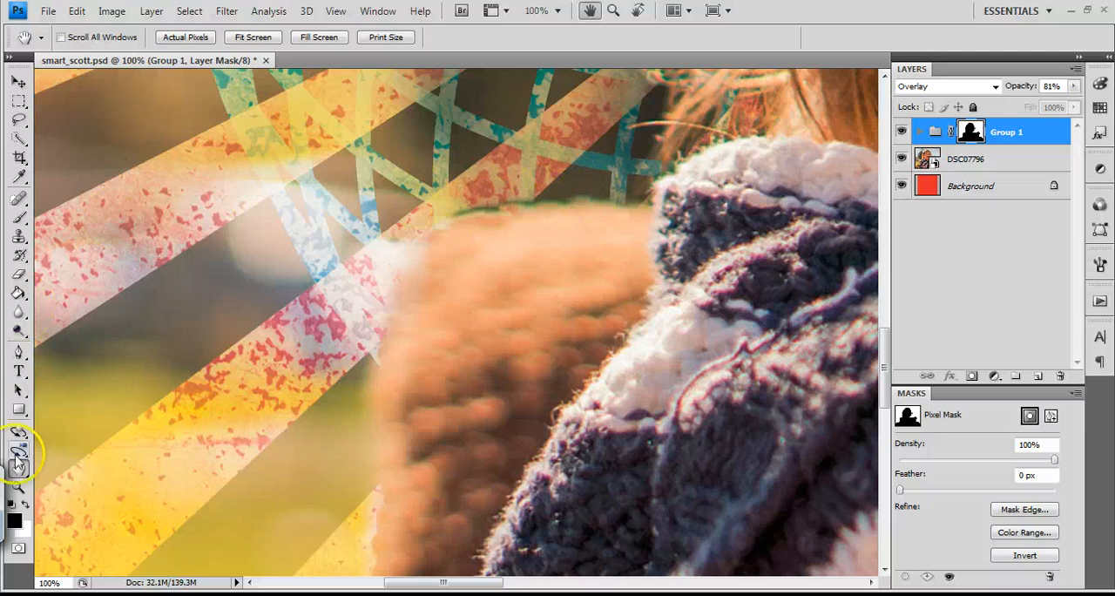
{"action": "left_click", "coordinate": [19, 217]}
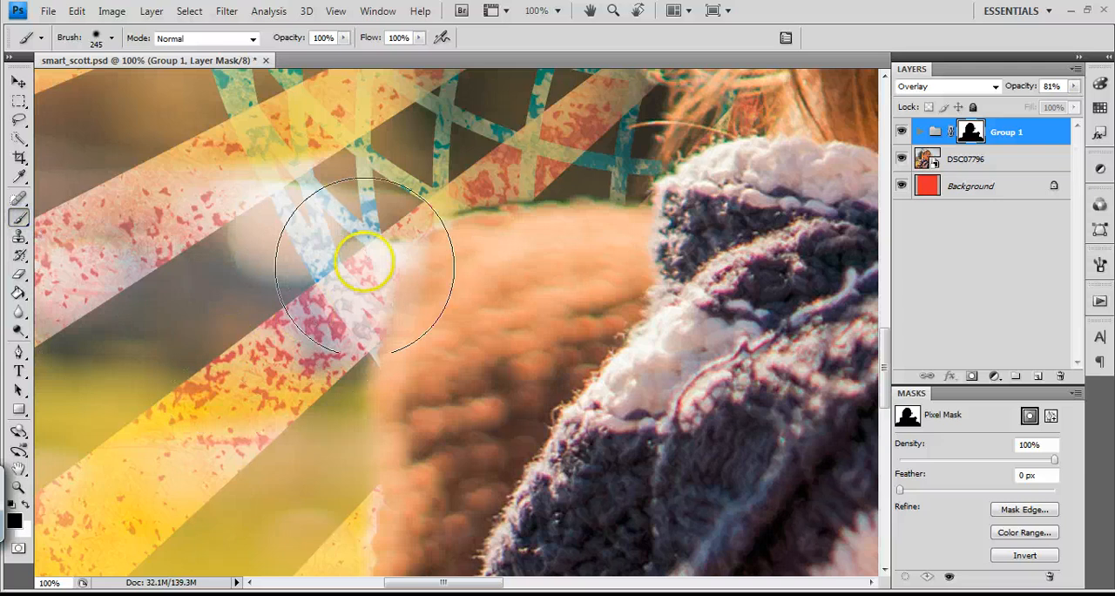
{"action": "right_click", "coordinate": [286, 230], "text": "alt"}
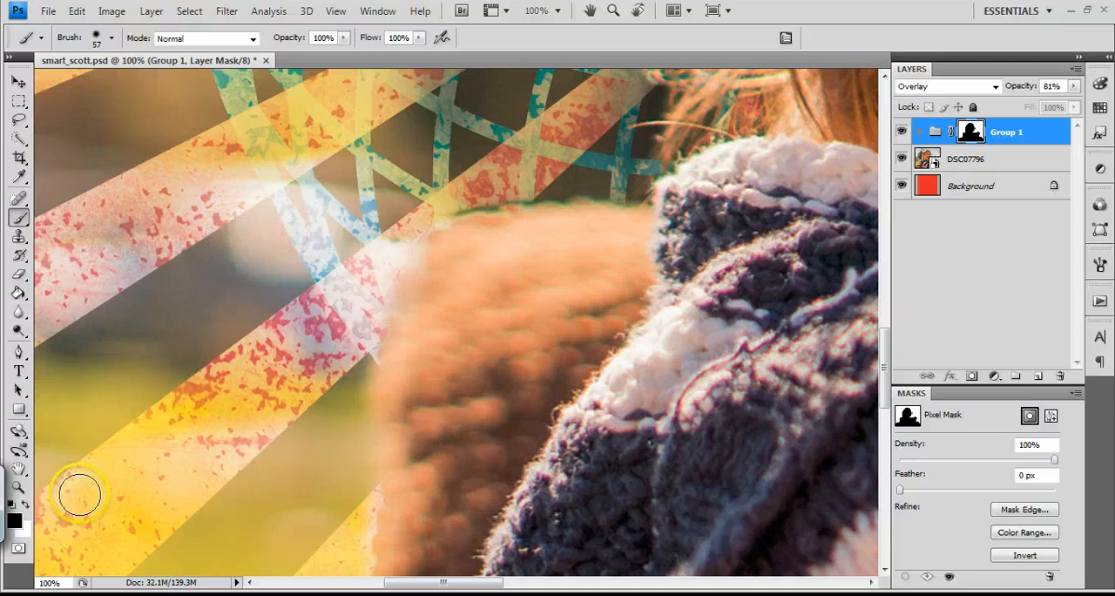
{"action": "mouse_move", "coordinate": [444, 185]}
{"action": "left_mouse_down"}
{"action": "mouse_move", "coordinate": [513, 148]}
{"action": "mouse_move", "coordinate": [545, 168]}
{"action": "left_mouse_up"}
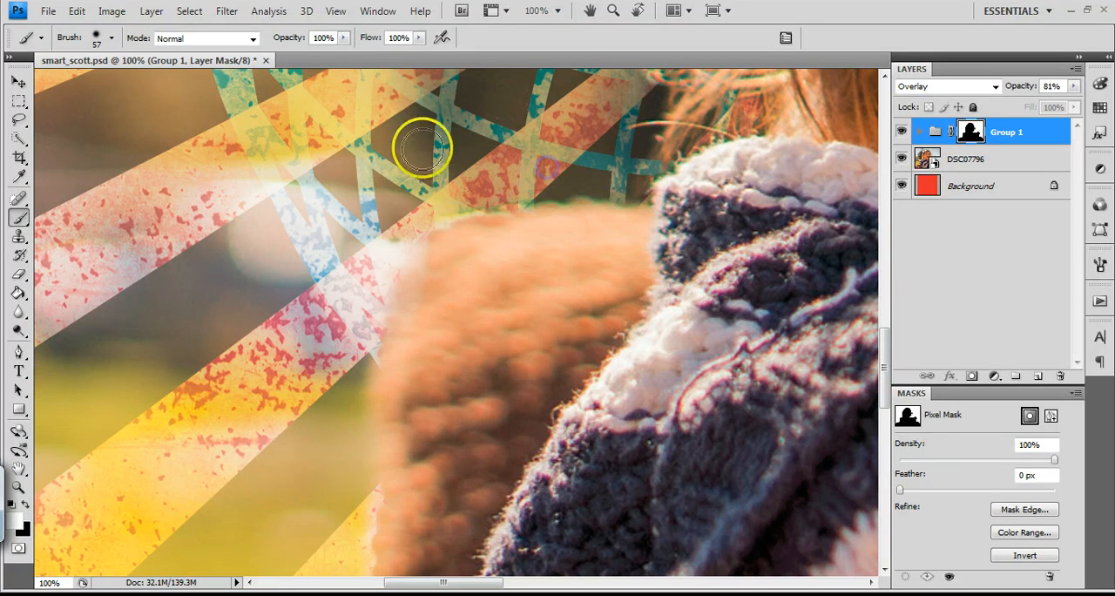
{"action": "left_click_drag", "start_coordinate": [359, 544], "coordinate": [348, 532]}
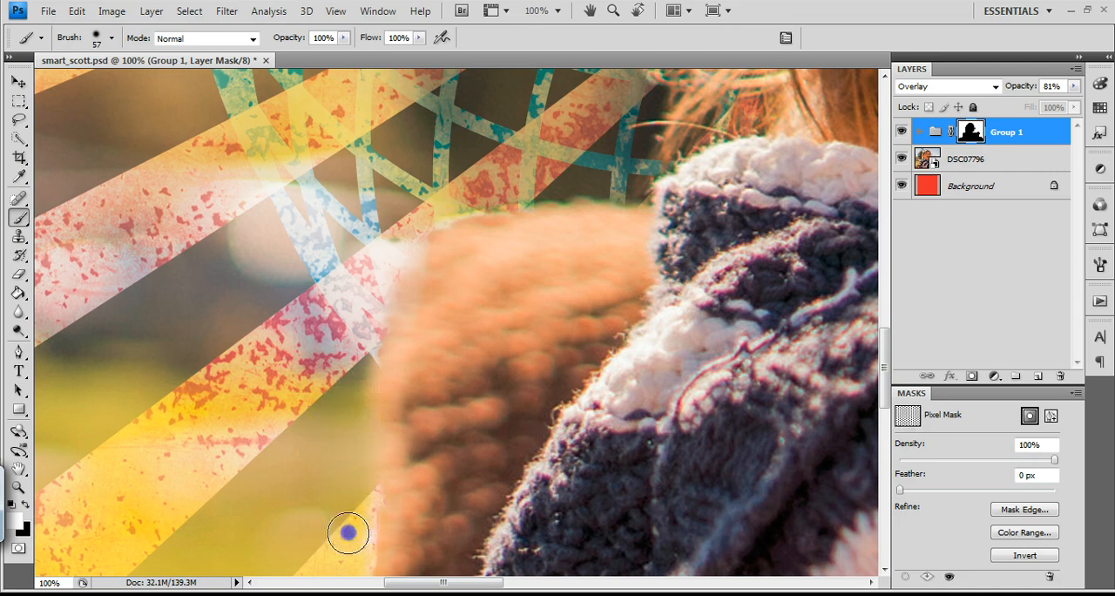
{"action": "left_click_drag", "start_coordinate": [348, 532], "coordinate": [346, 525]}
Paint white on the group mask beside the pillow just above the wooden bench rail
{"action": "key", "text": "space"}
{"action": "mouse_move", "coordinate": [423, 480]}
{"action": "left_mouse_down"}
{"action": "mouse_move", "coordinate": [505, 107]}
{"action": "mouse_move", "coordinate": [457, 305]}
{"action": "left_mouse_up"}
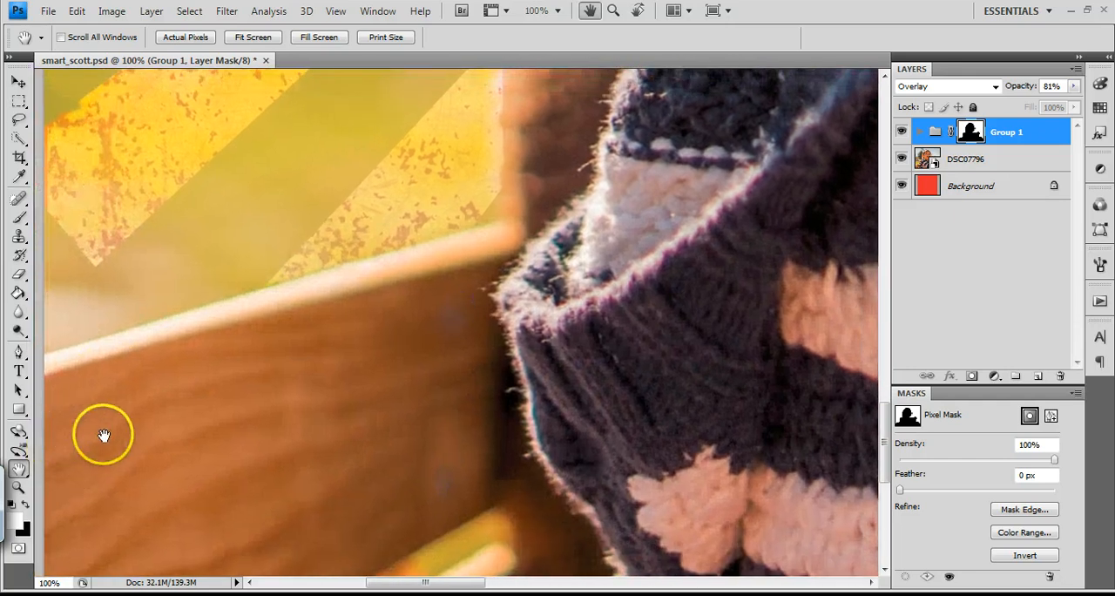
{"action": "left_click_drag", "start_coordinate": [477, 199], "coordinate": [473, 195]}
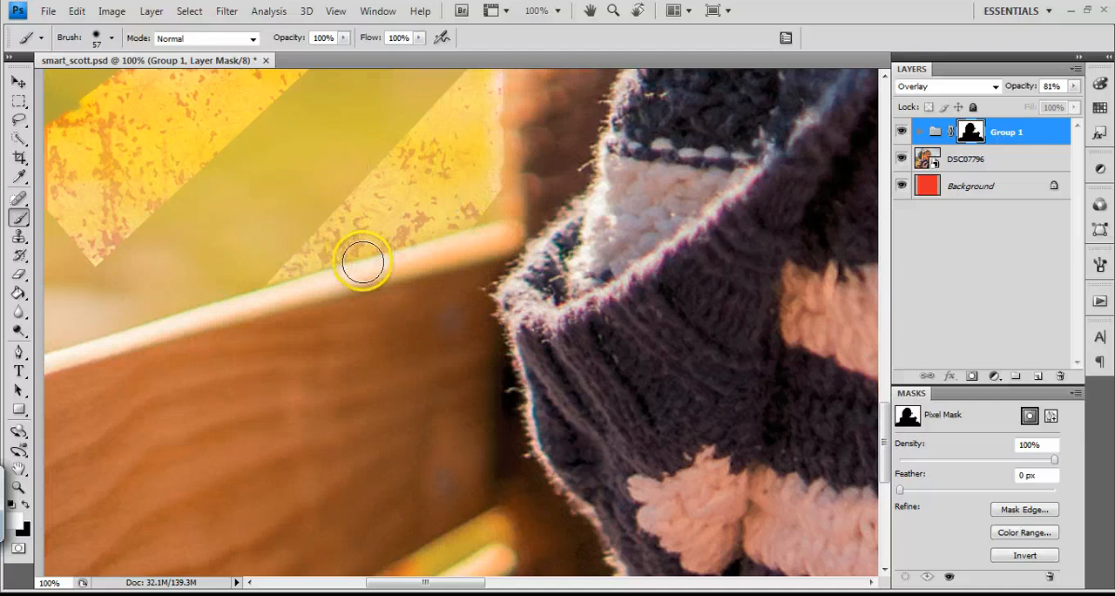
Paint white on the group mask along the pillow's upper edge from the child's neck outward, using the 57 px brush
{"action": "key", "text": "space"}
{"action": "left_click_drag", "start_coordinate": [662, 162], "coordinate": [303, 451]}
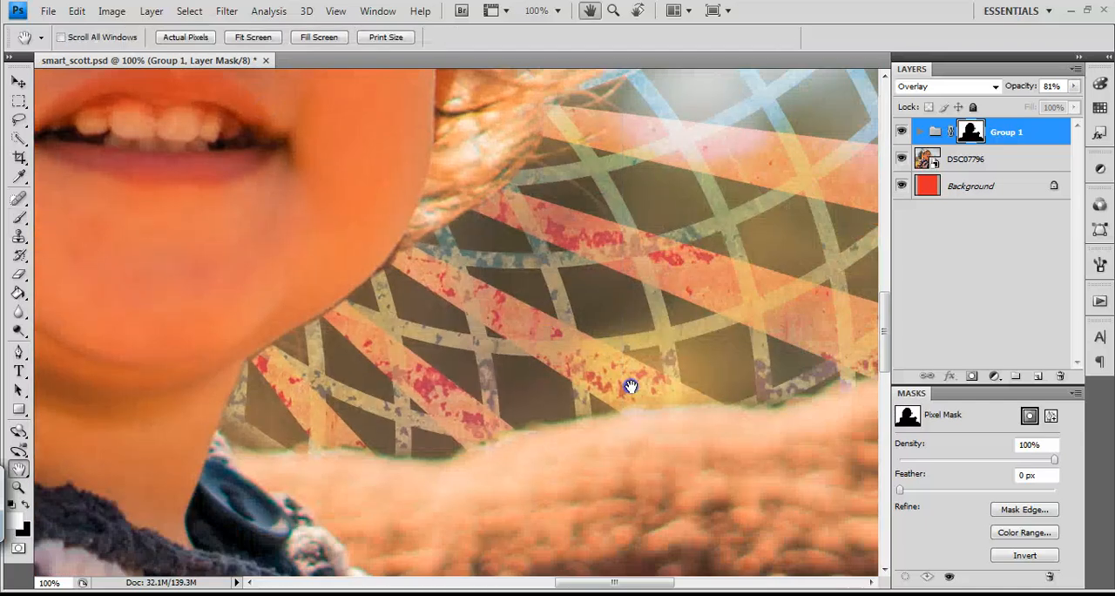
{"action": "left_click_drag", "start_coordinate": [630, 386], "coordinate": [496, 323]}
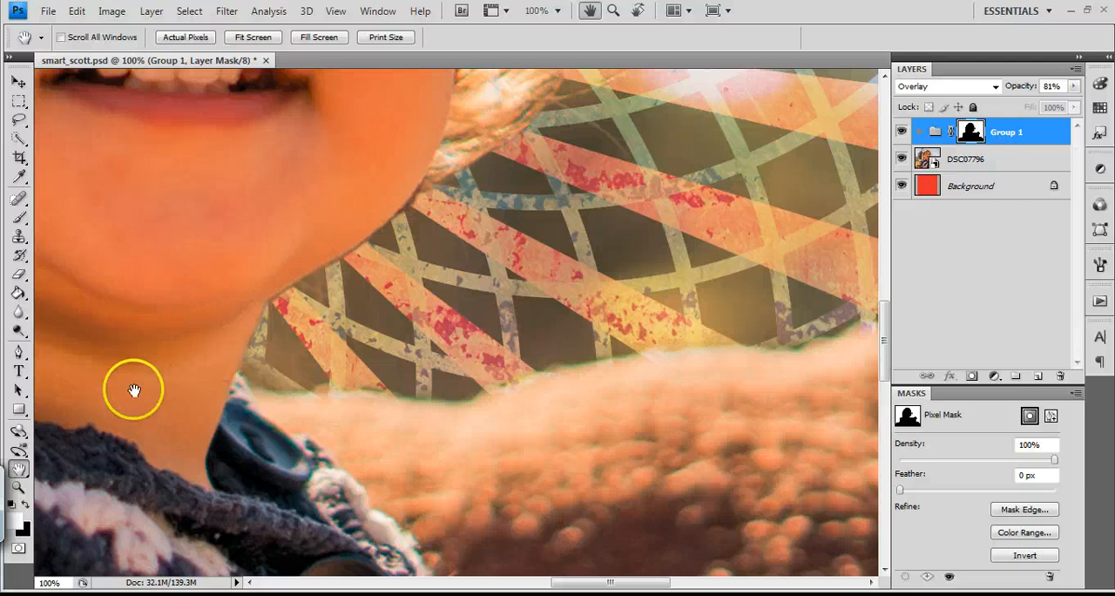
{"action": "left_click", "coordinate": [18, 216]}
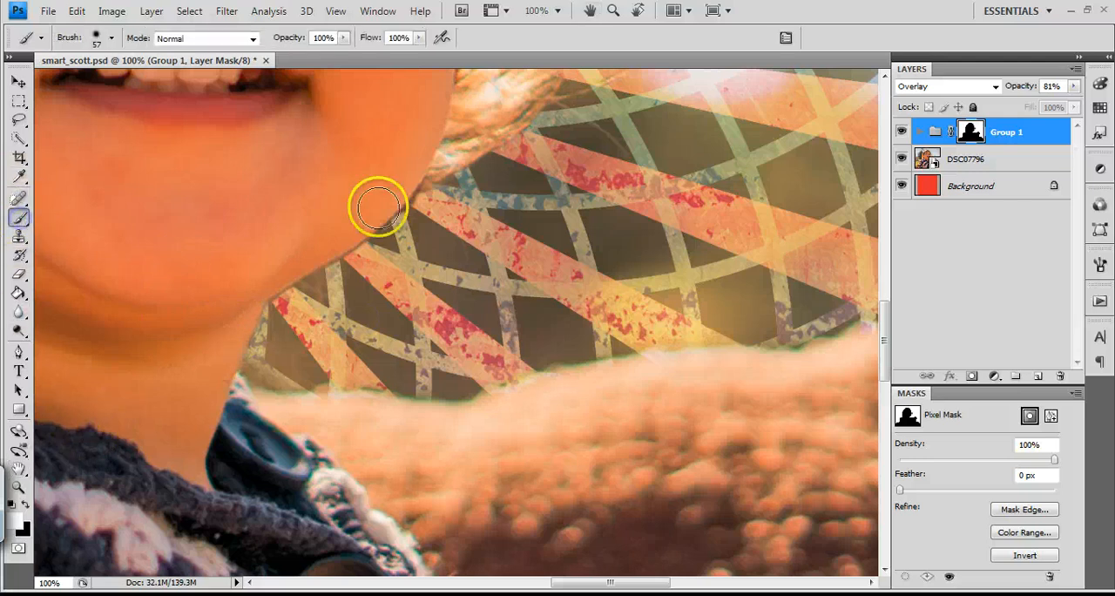
{"action": "right_click", "coordinate": [424, 222]}
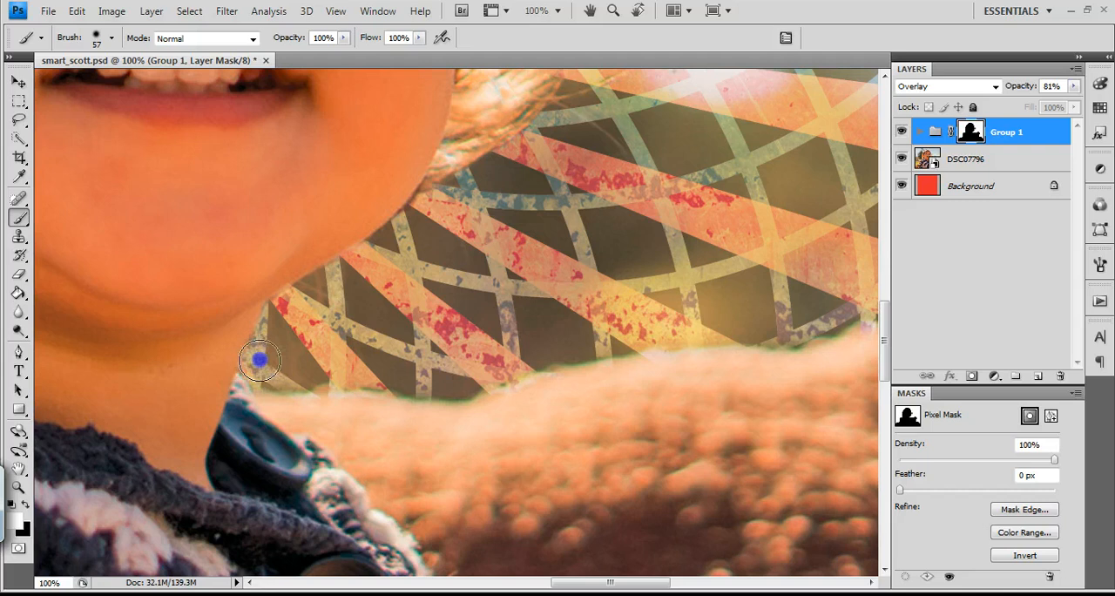
{"action": "mouse_move", "coordinate": [259, 359]}
{"action": "left_mouse_down"}
{"action": "mouse_move", "coordinate": [283, 376]}
{"action": "mouse_move", "coordinate": [459, 375]}
{"action": "mouse_move", "coordinate": [547, 362]}
{"action": "mouse_move", "coordinate": [631, 332]}
{"action": "mouse_move", "coordinate": [612, 335]}
{"action": "mouse_move", "coordinate": [710, 328]}
{"action": "left_mouse_up"}
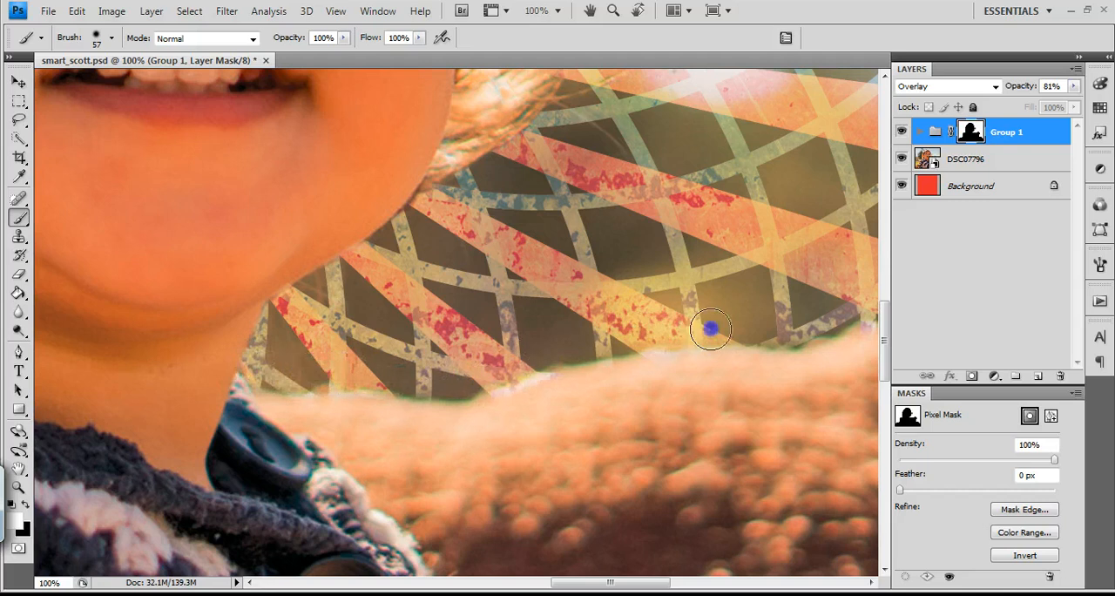
Examine the mask edge around the pillow's far corner and the overall look of the masked ray artwork
{"action": "key", "text": "space"}
{"action": "left_click_drag", "start_coordinate": [624, 312], "coordinate": [222, 340]}
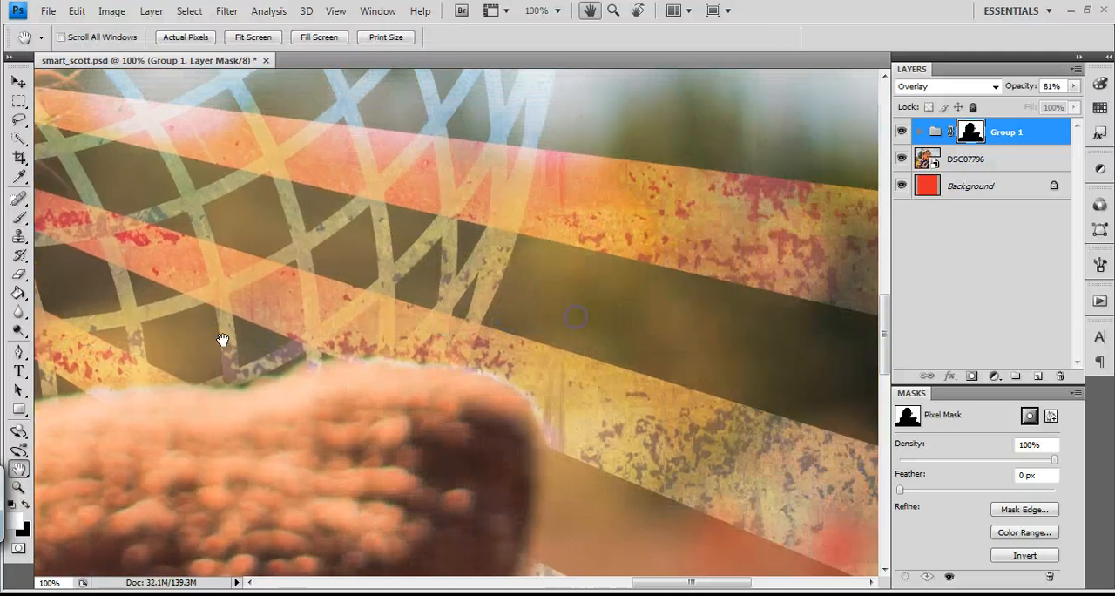
{"action": "left_click_drag", "start_coordinate": [529, 466], "coordinate": [523, 344]}
{"action": "left_click_drag", "start_coordinate": [609, 331], "coordinate": [593, 384]}
{"action": "key", "text": "ctrl+minus"}
{"action": "key", "text": "ctrl+minus"}
{"action": "key", "text": "ctrl+minus"}
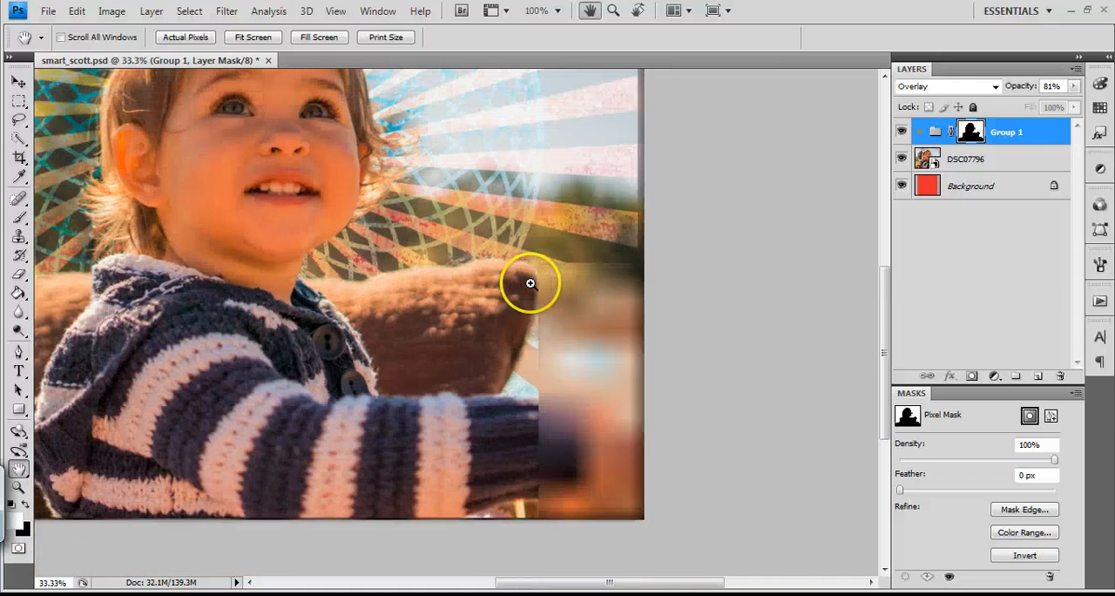
{"action": "key", "text": "ctrl+minus"}
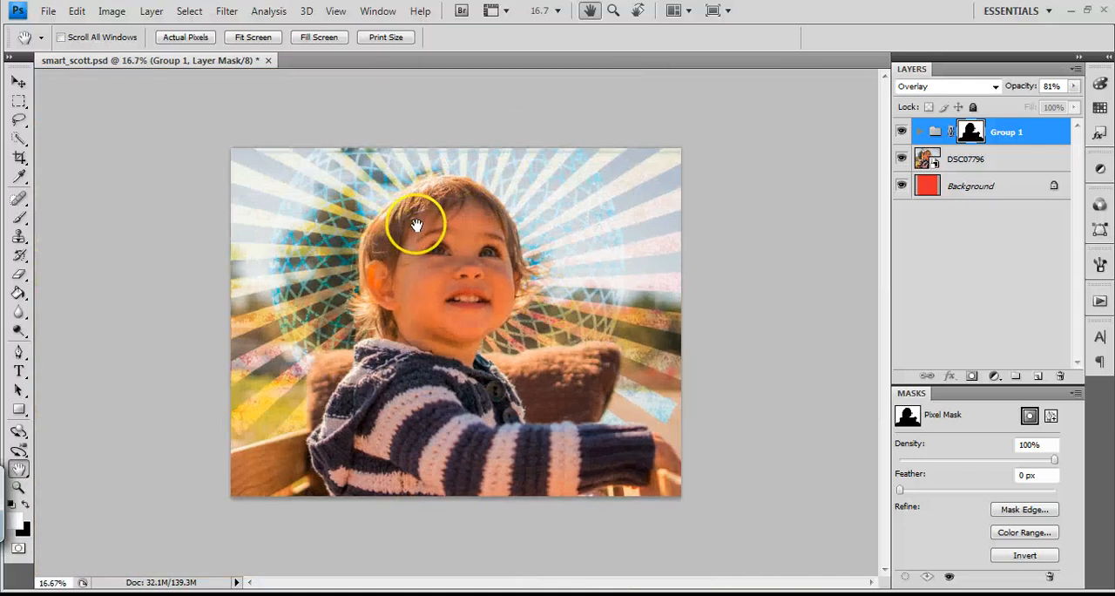
{"action": "key", "text": "ctrl+plus"}
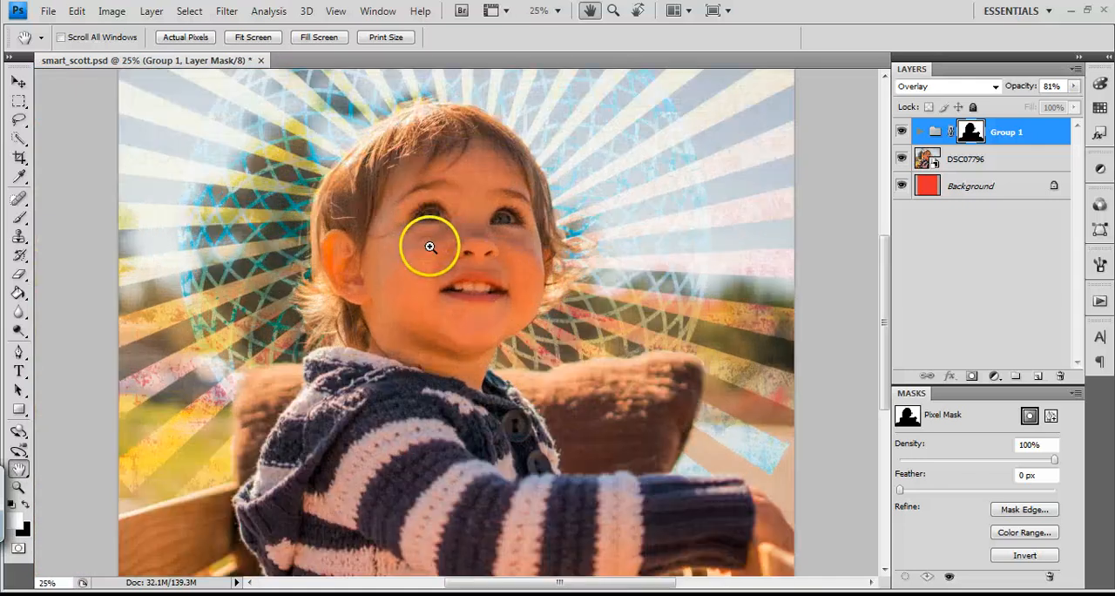